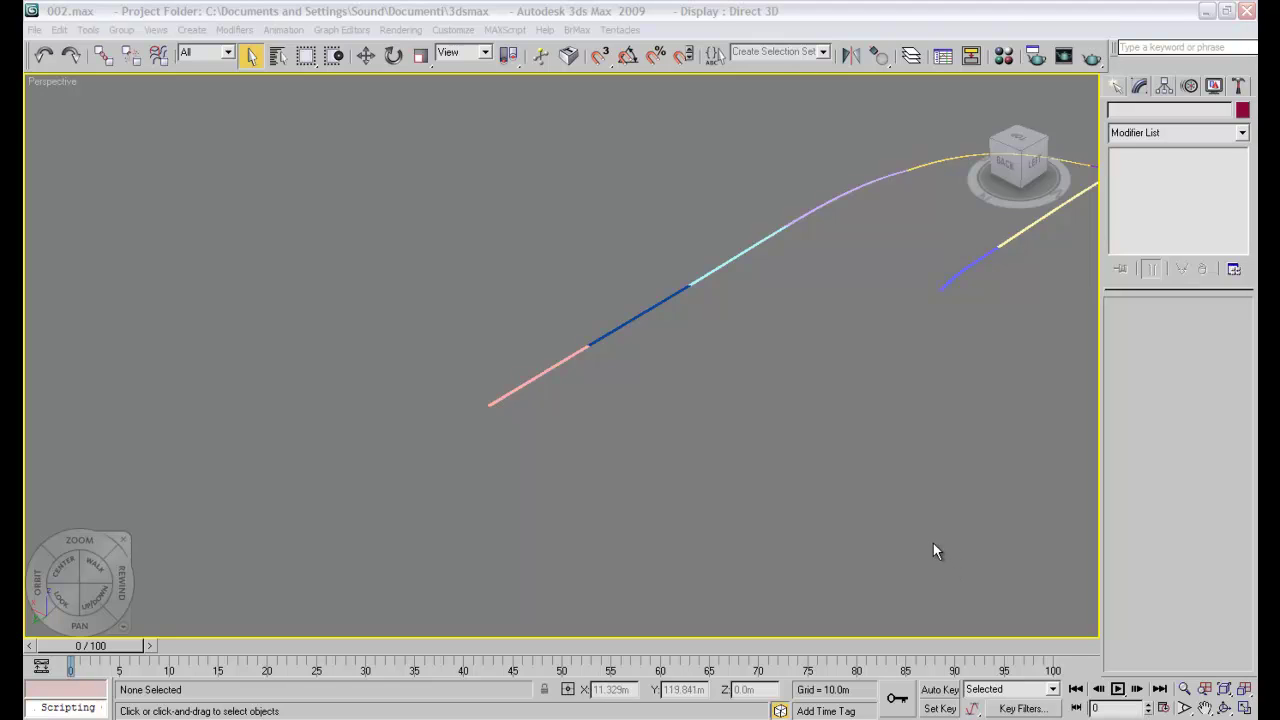
Check the object names of the first three road sections by selecting the pink, dark blue and cyan ones in turn.
click(701, 406)
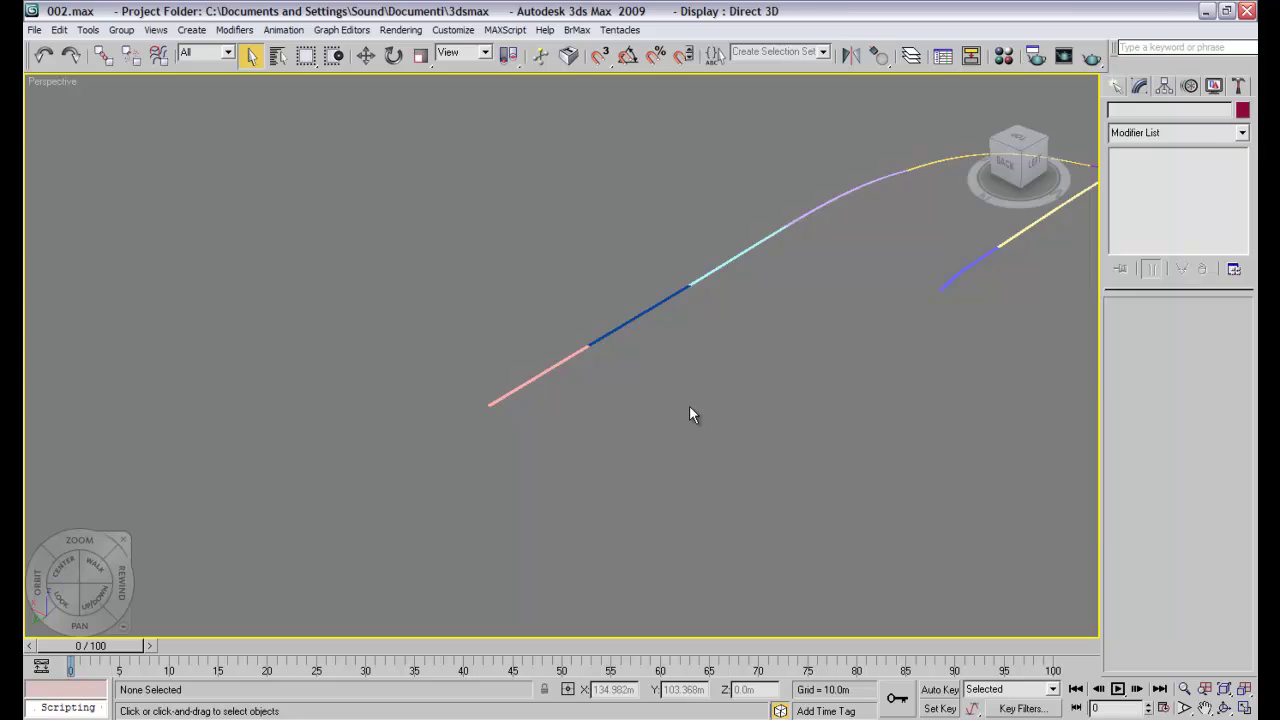
middle_drag(689, 408, 576, 444)
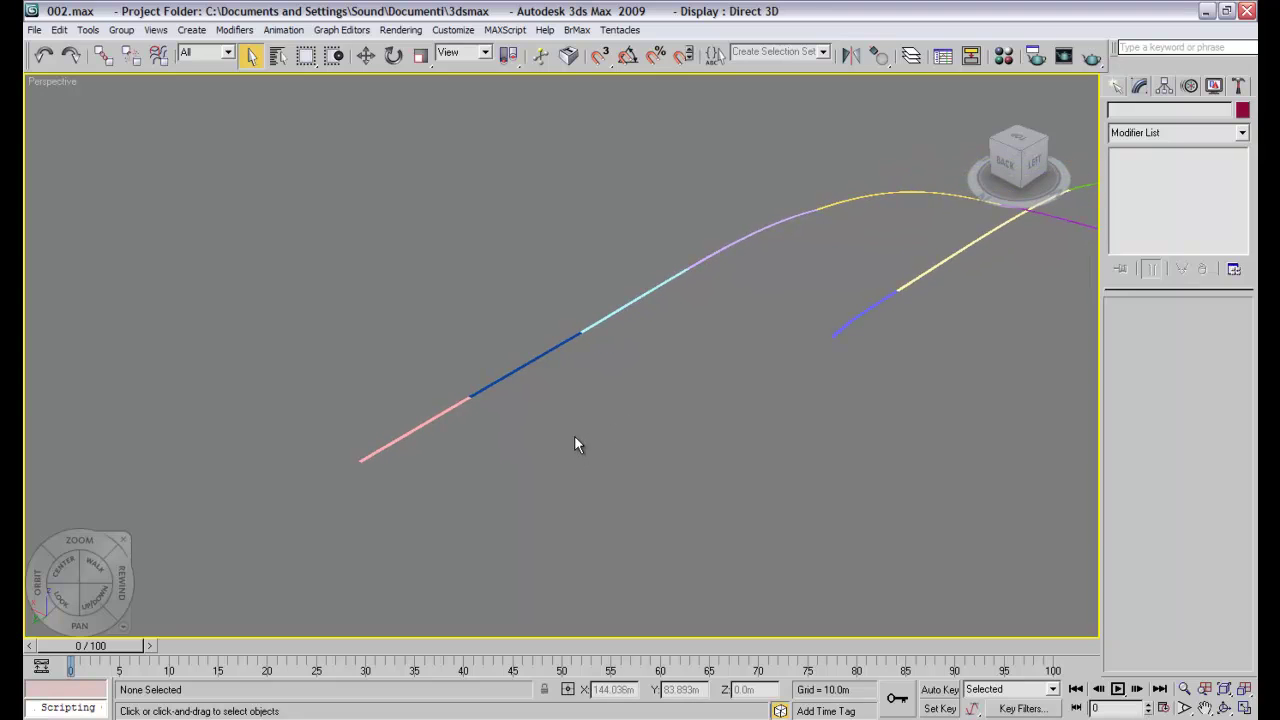
click(403, 434)
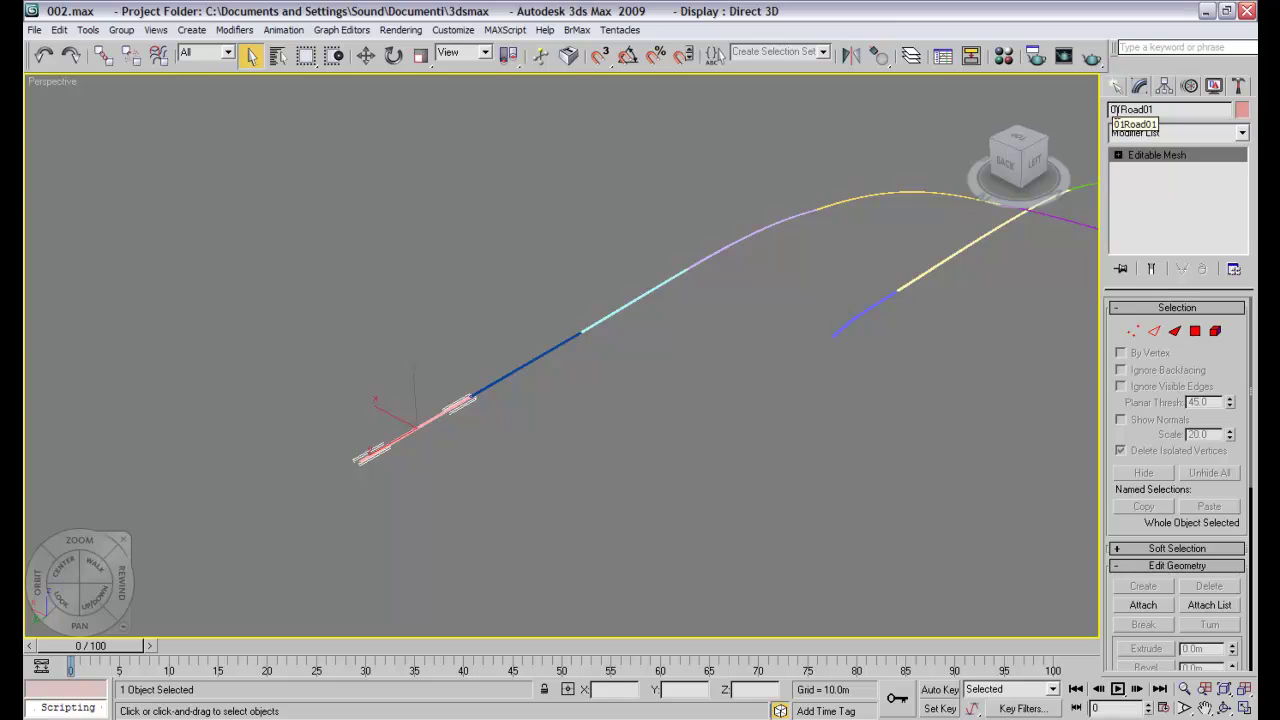
click(520, 366)
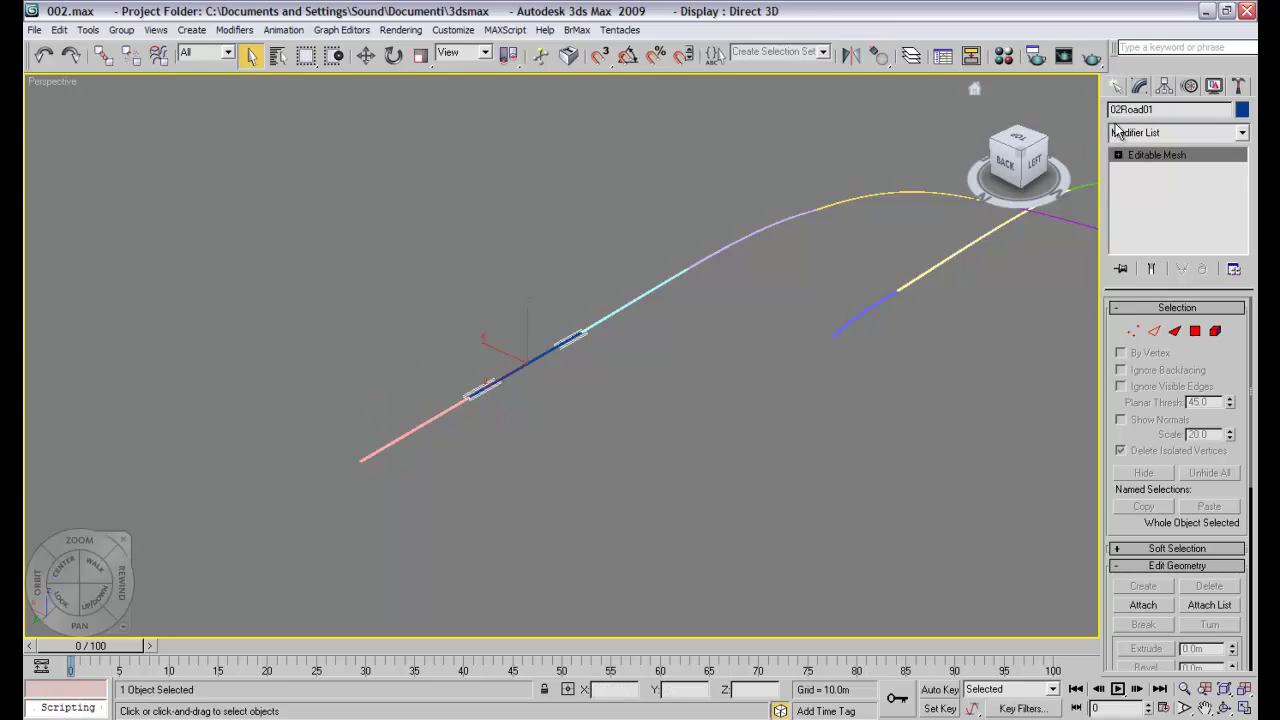
click(612, 312)
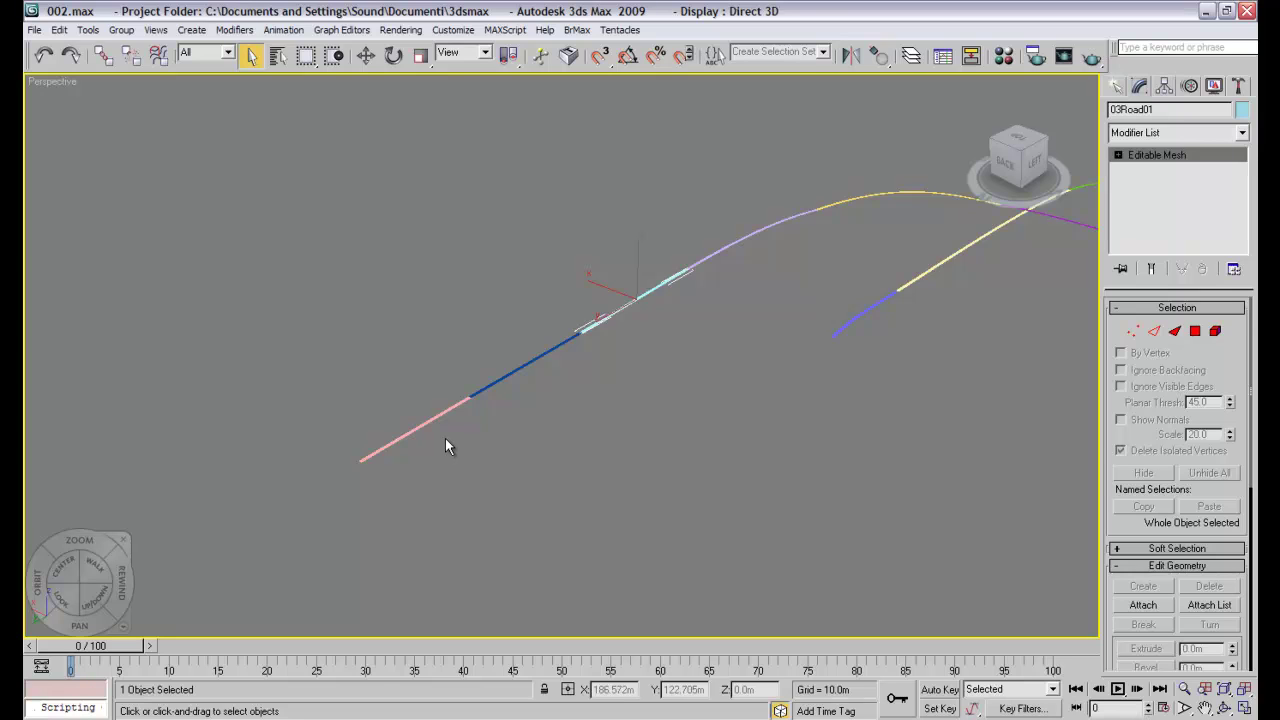
Select the pink end section of the road, 01Road01, and open the Material Editor beside it.
middle_drag(445, 438, 677, 371)
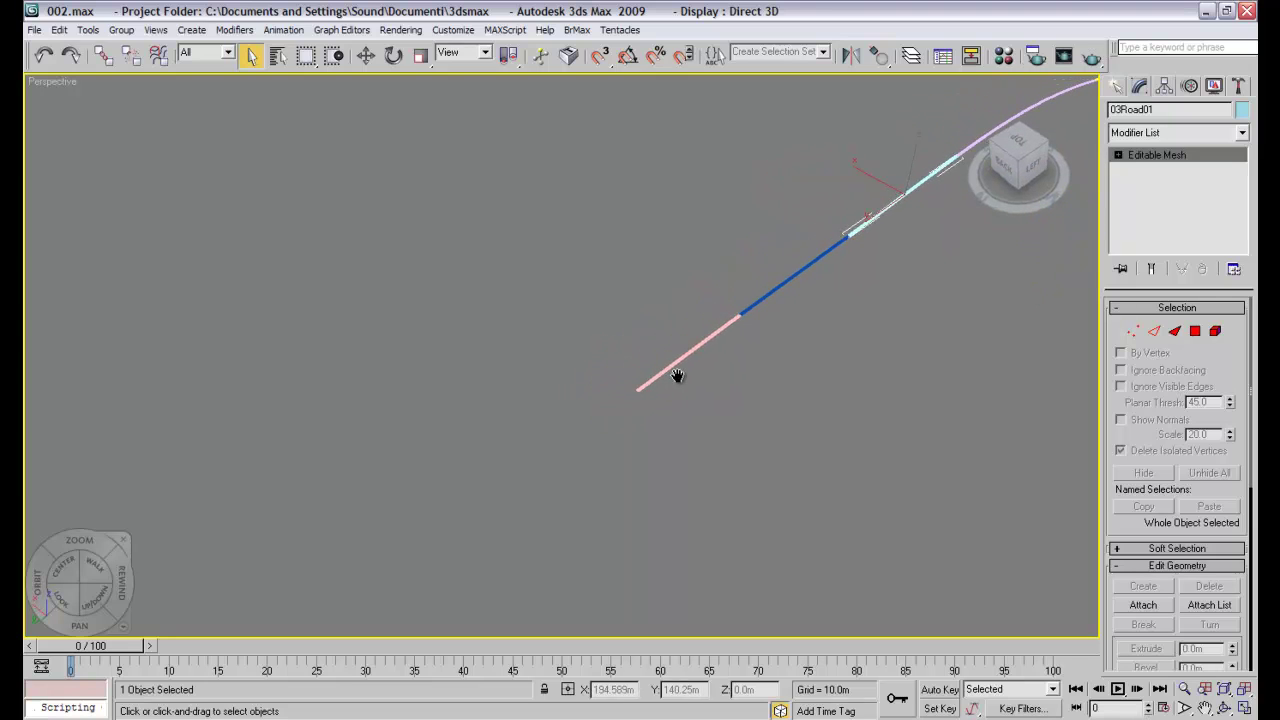
scroll(670, 368, up, 4)
middle_drag(682, 319, 725, 380)
click(729, 387)
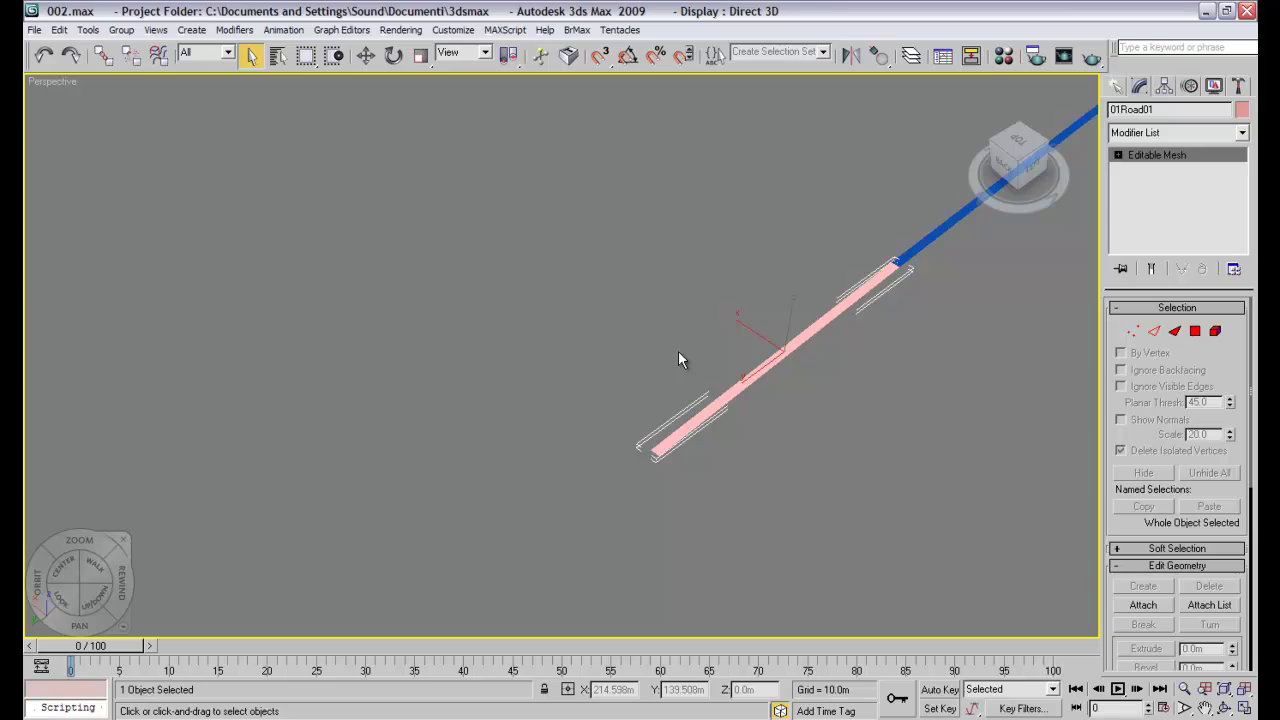
key(m)
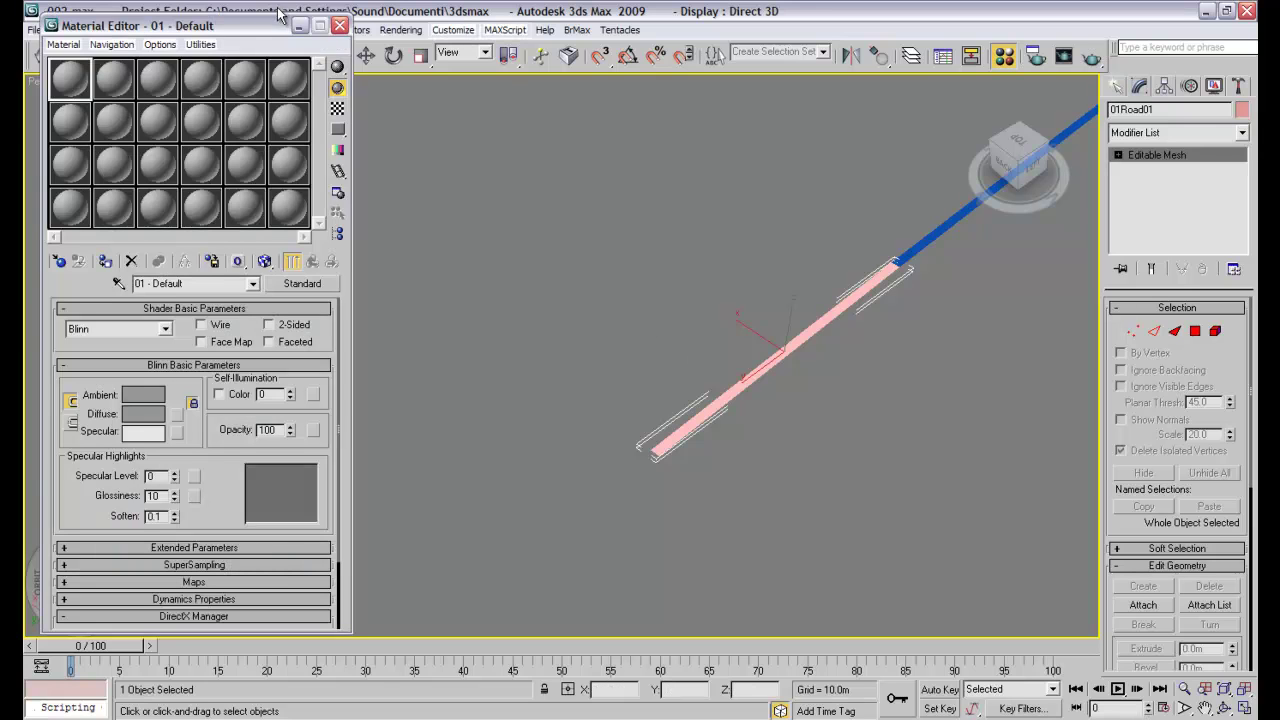
mouse_move(250, 27)
mouse_down()
mouse_move(260, 14)
mouse_move(263, 58)
mouse_move(258, 36)
mouse_up()
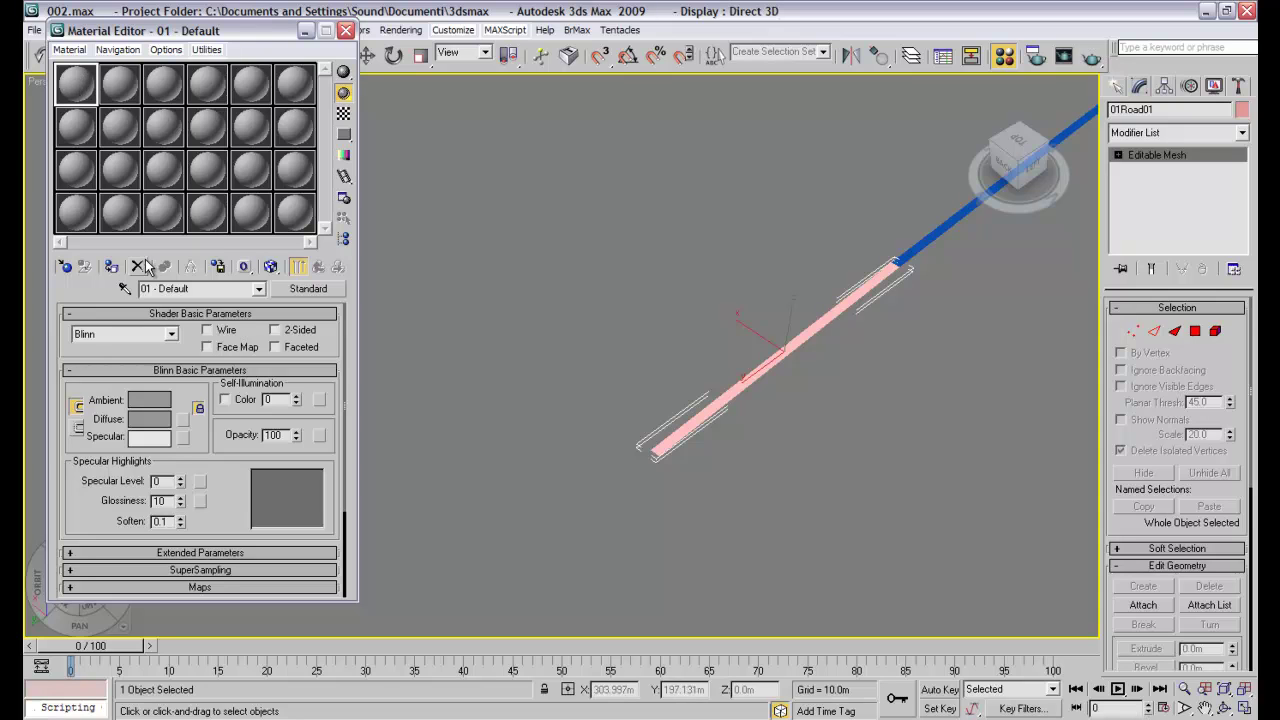
Set the first material's shader to Phong and its linked ambient and diffuse colours to pure white (255, 255, 255).
click(171, 336)
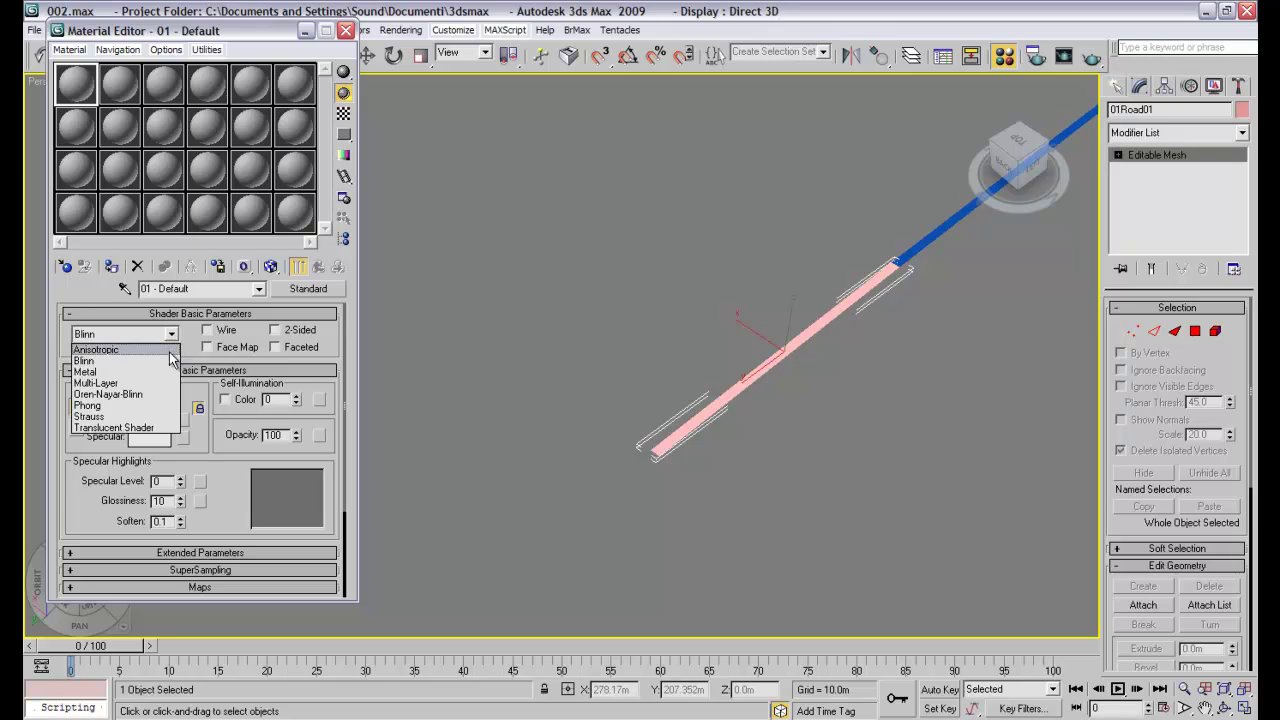
click(145, 407)
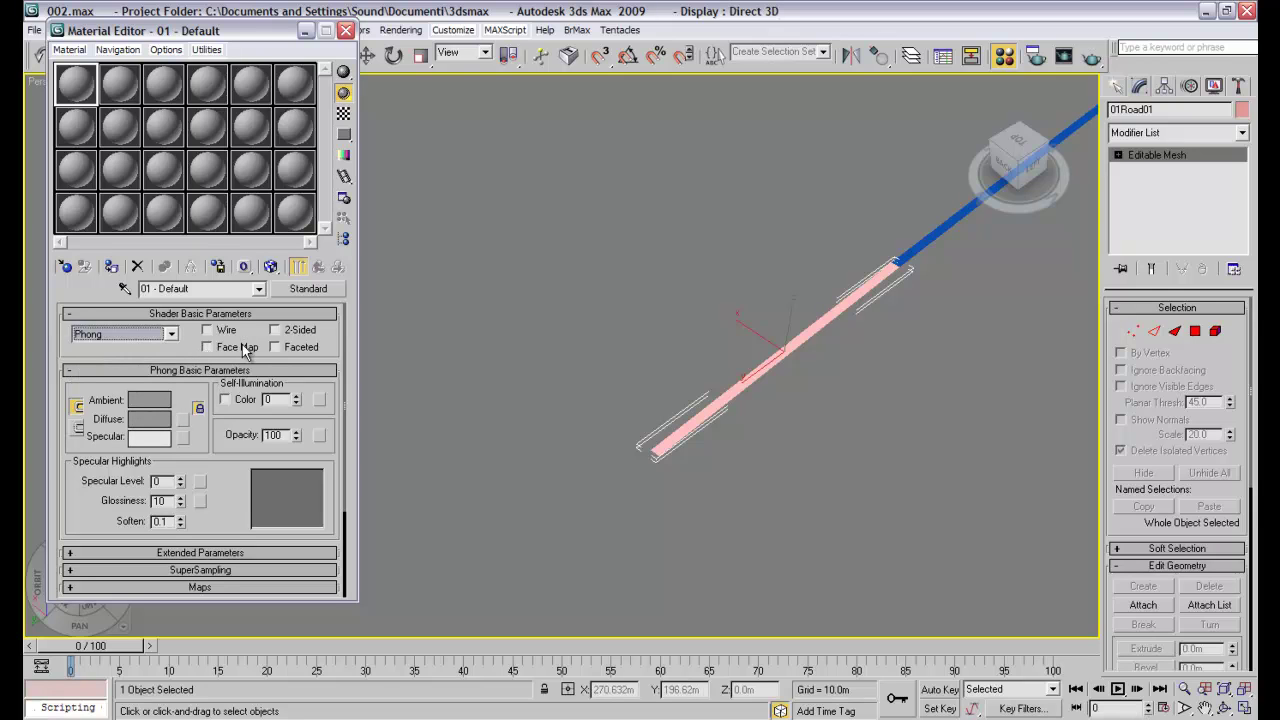
click(149, 401)
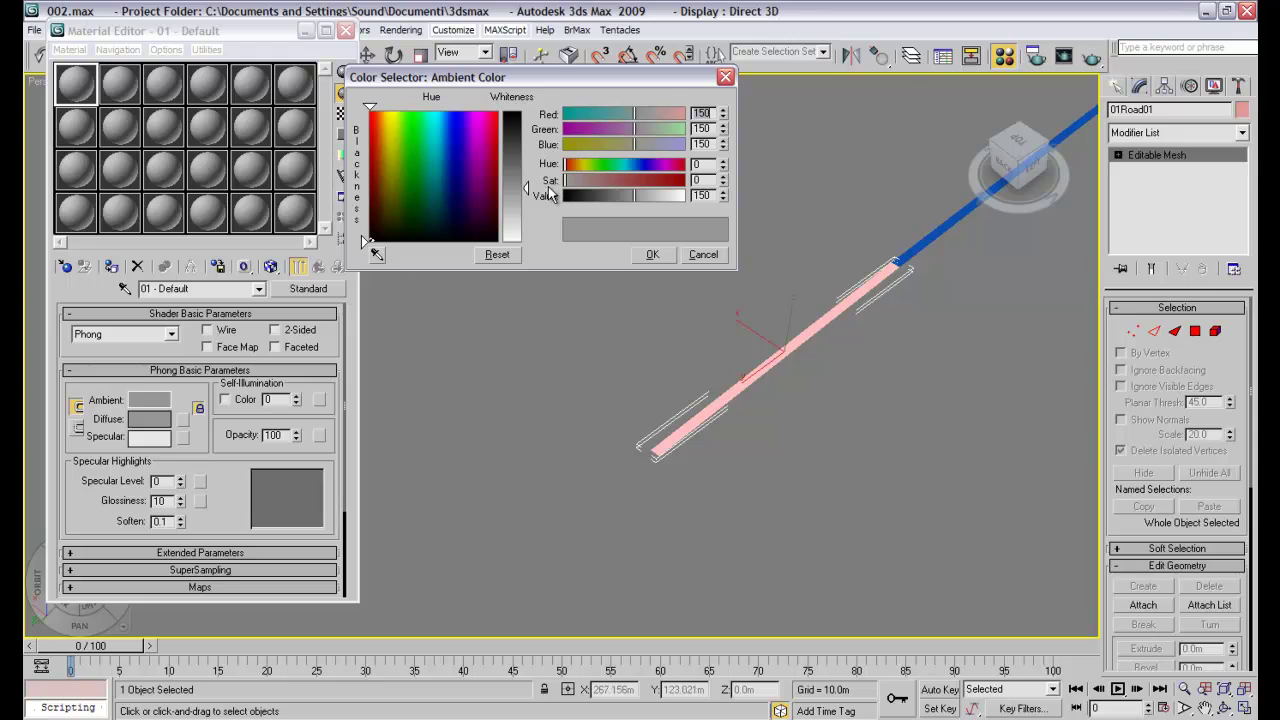
drag(527, 189, 529, 250)
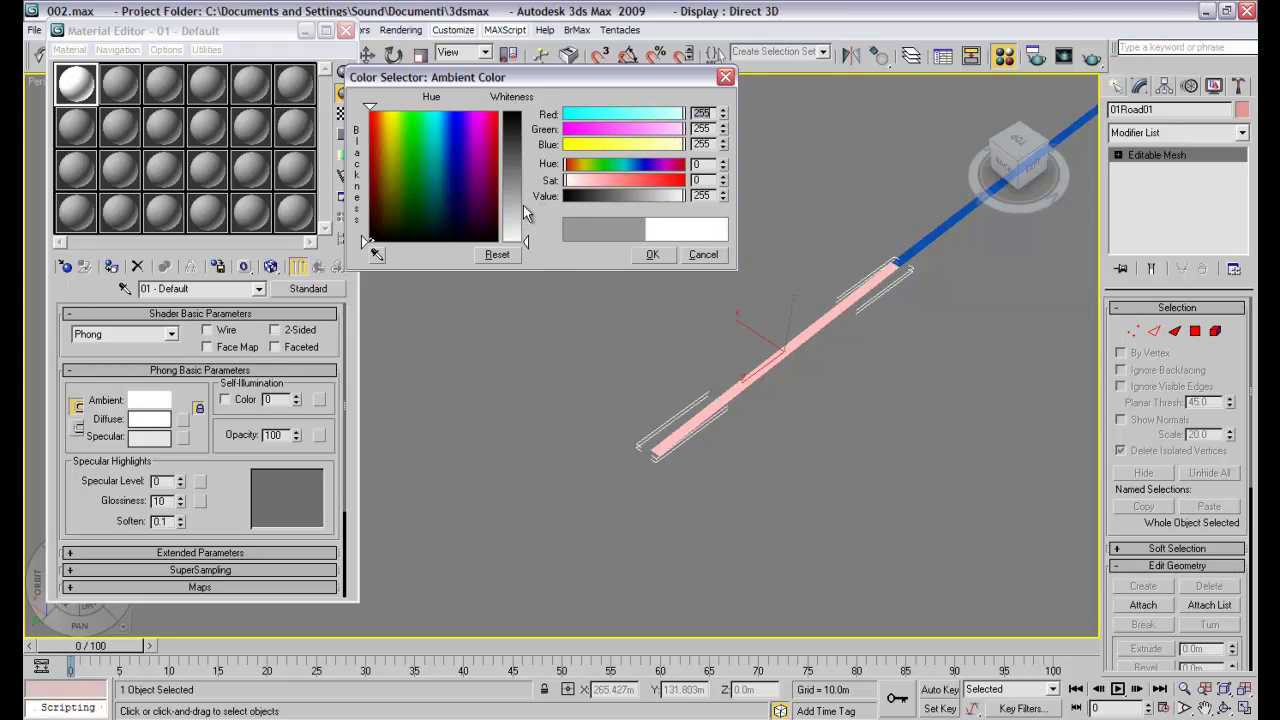
click(652, 255)
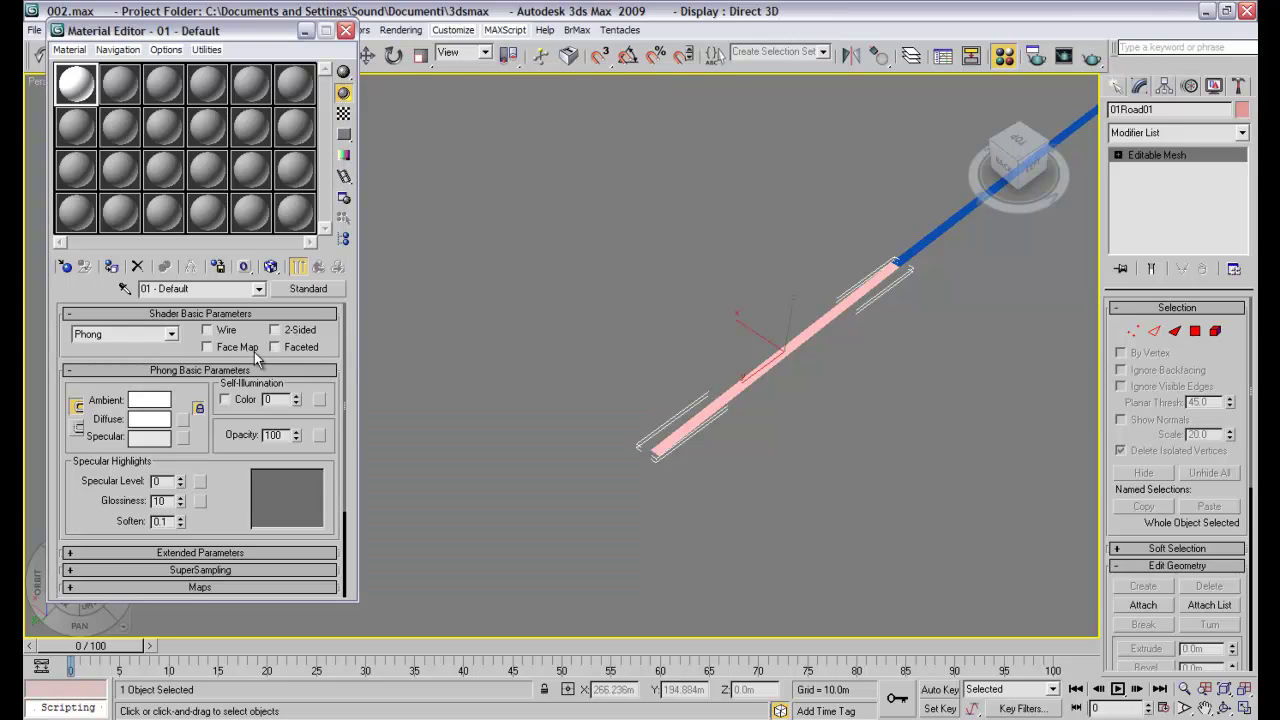
Enable the material's map display in the viewport and rename the material as Tut_Track - Road New.
click(271, 268)
mouse_move(212, 31)
mouse_down()
mouse_move(272, 33)
mouse_move(210, 29)
mouse_up()
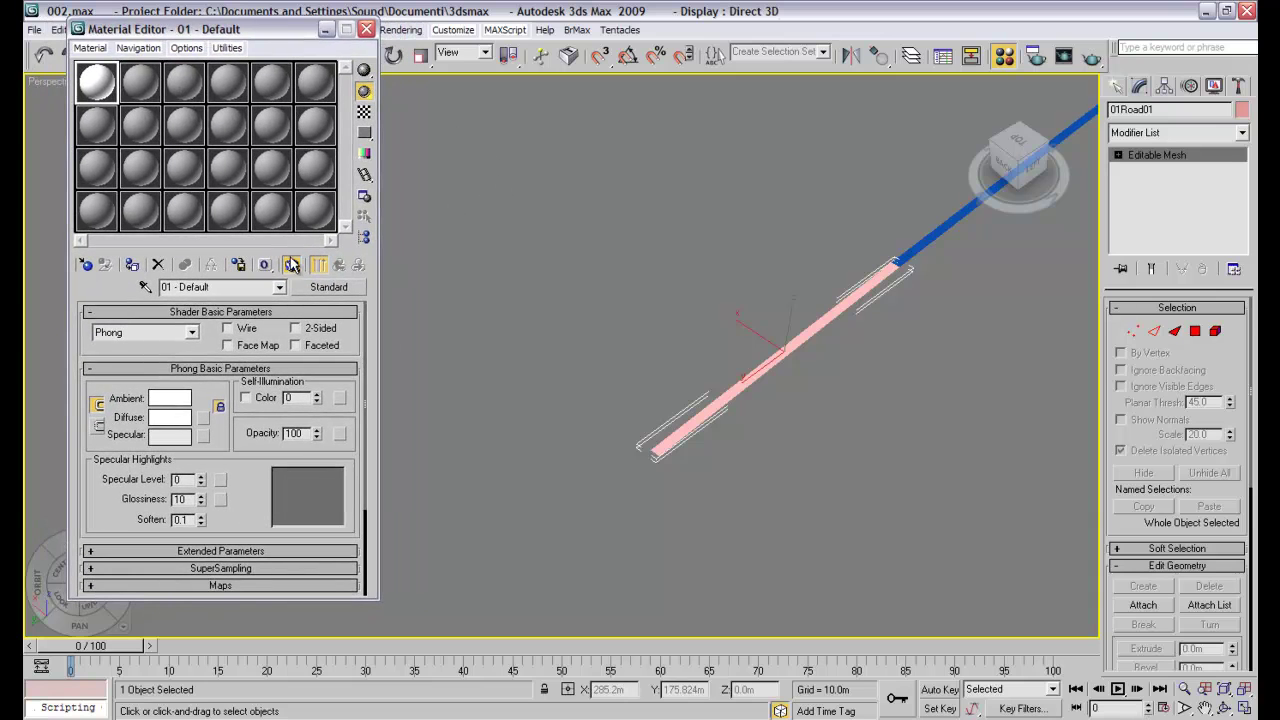
click(291, 264)
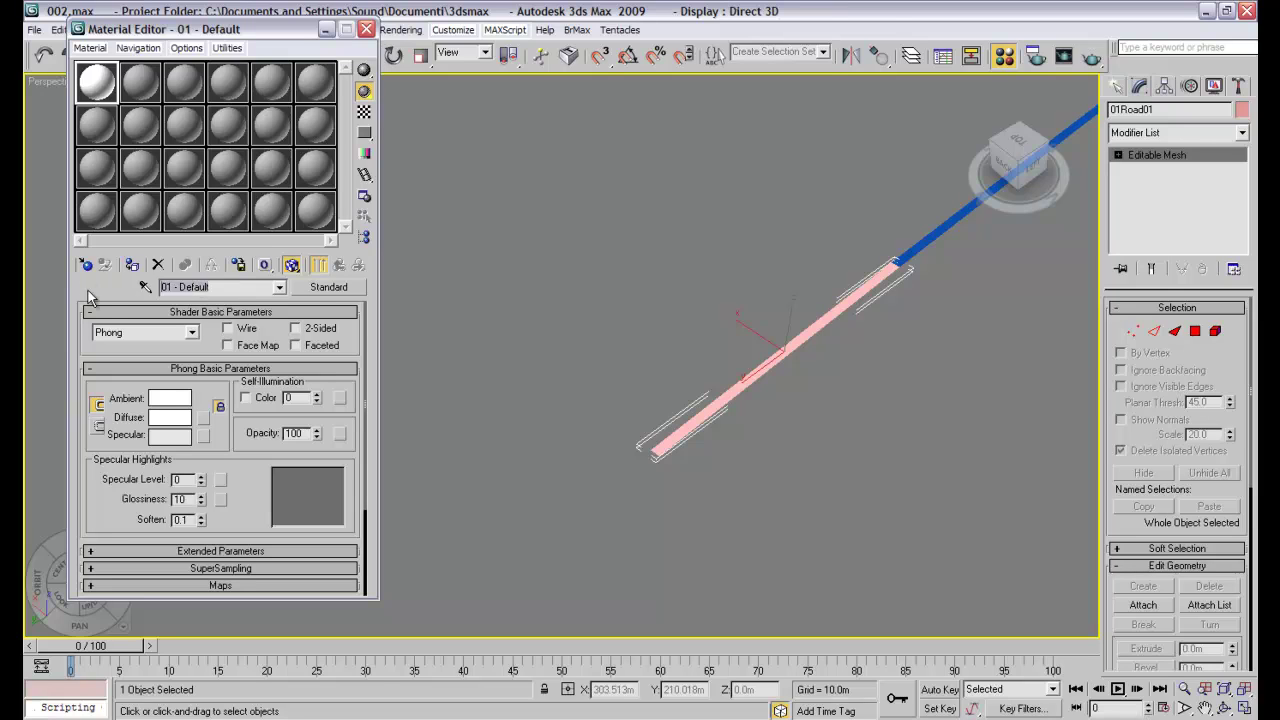
text(Tut)
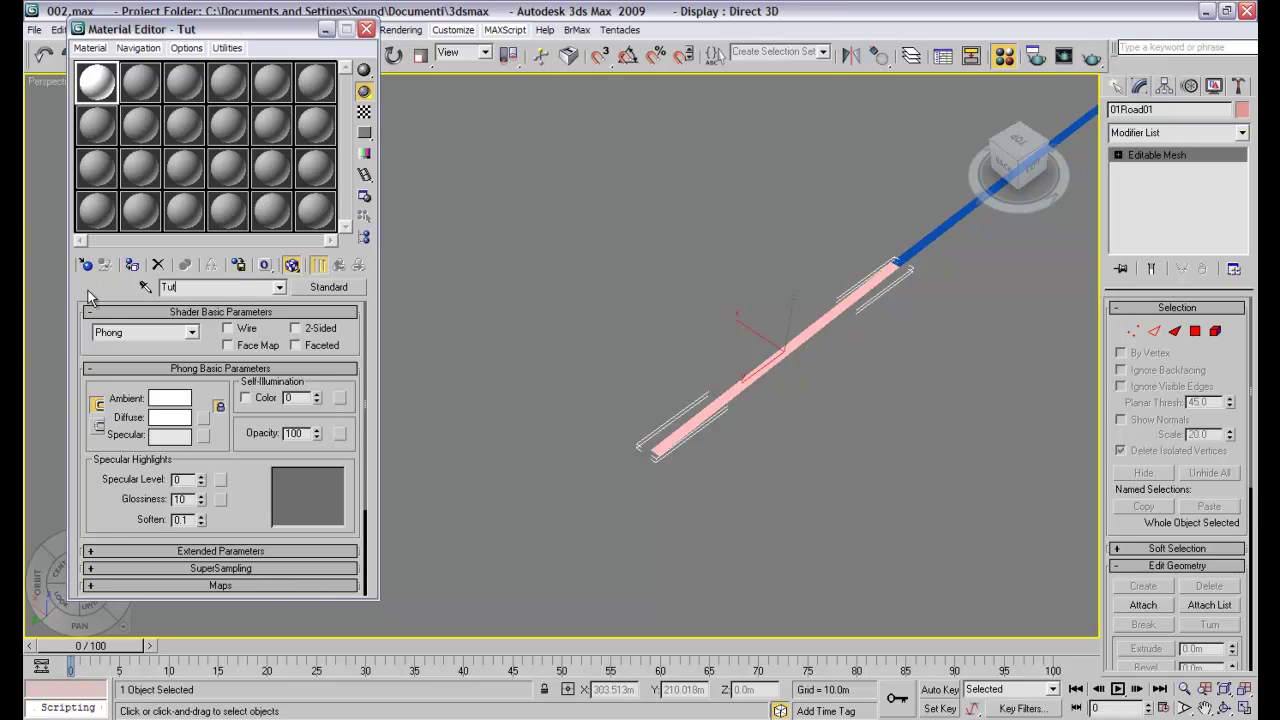
text(_Track - Road New)
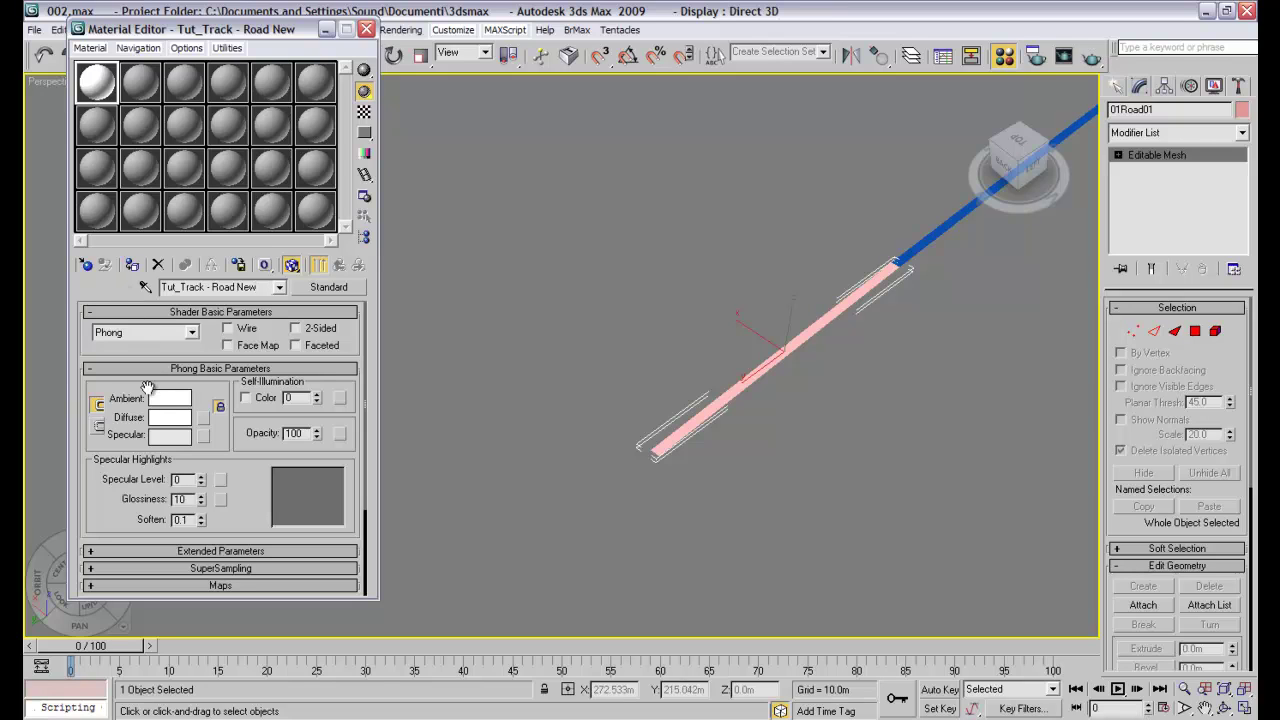
Load asphalt-new.dds from the newbury texture folder as the material's diffuse bitmap, then return to the parent material.
click(204, 417)
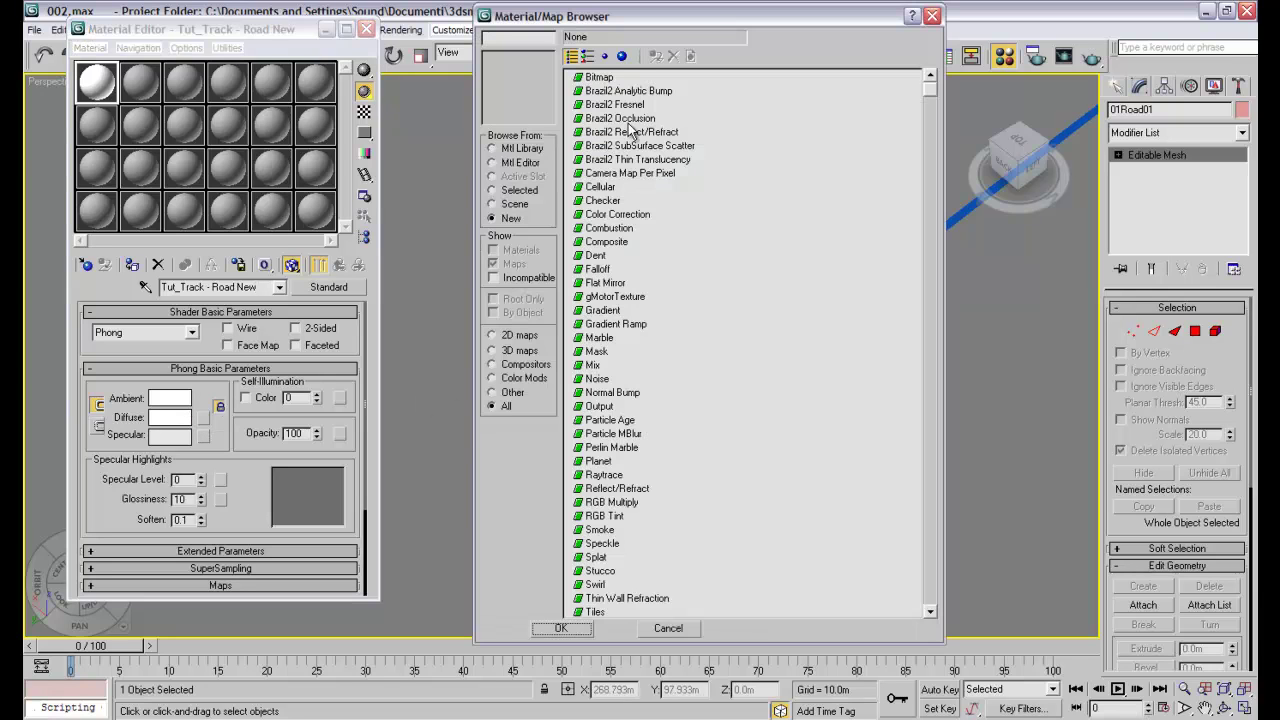
drag(607, 17, 560, 13)
double_click(552, 76)
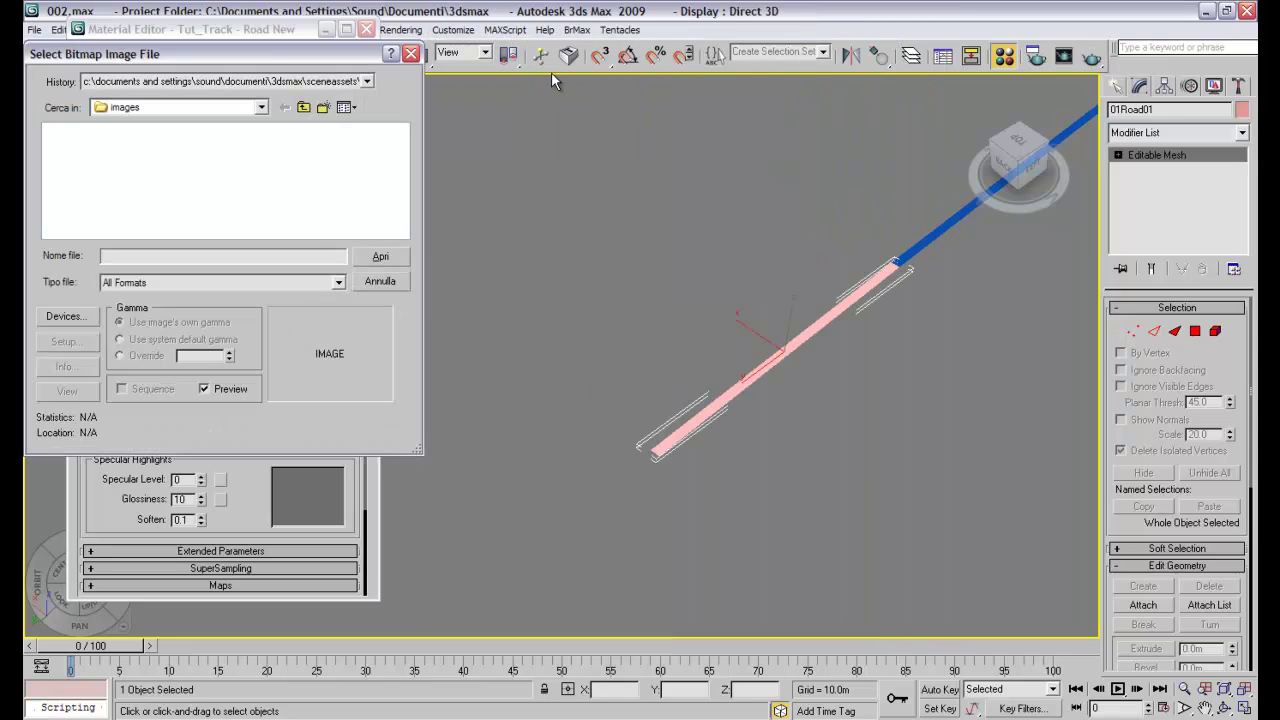
click(368, 82)
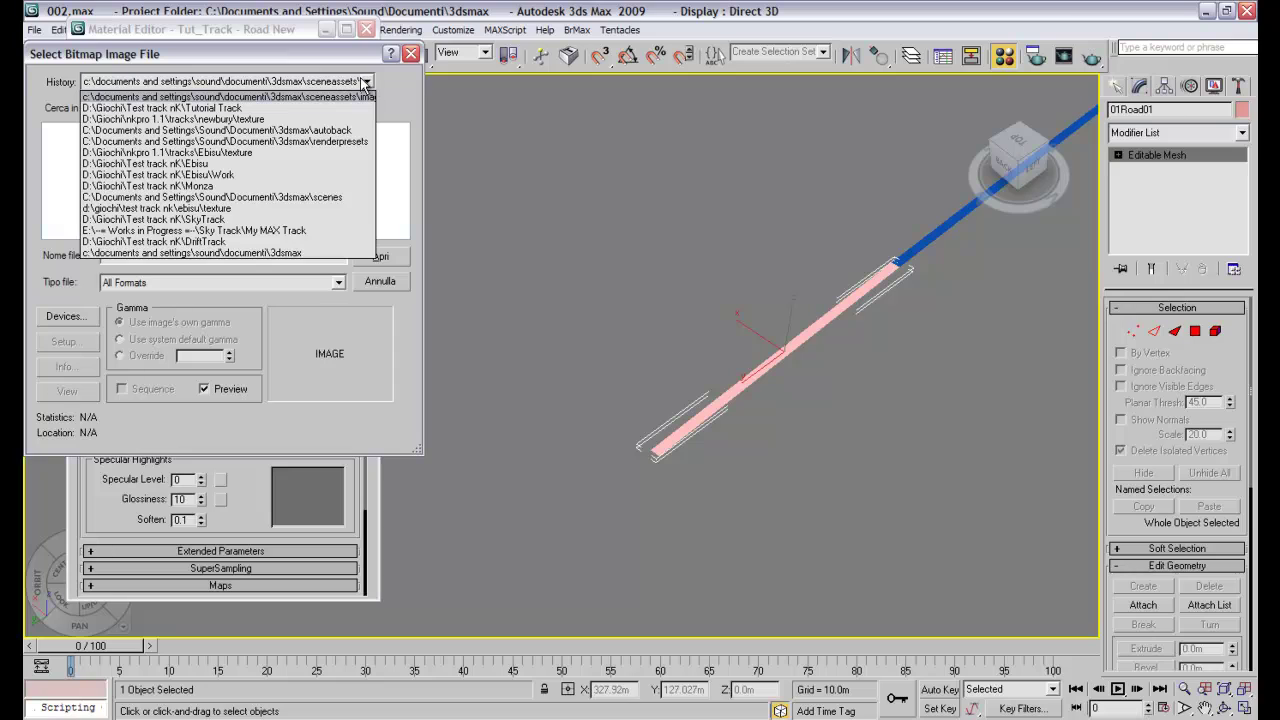
click(326, 119)
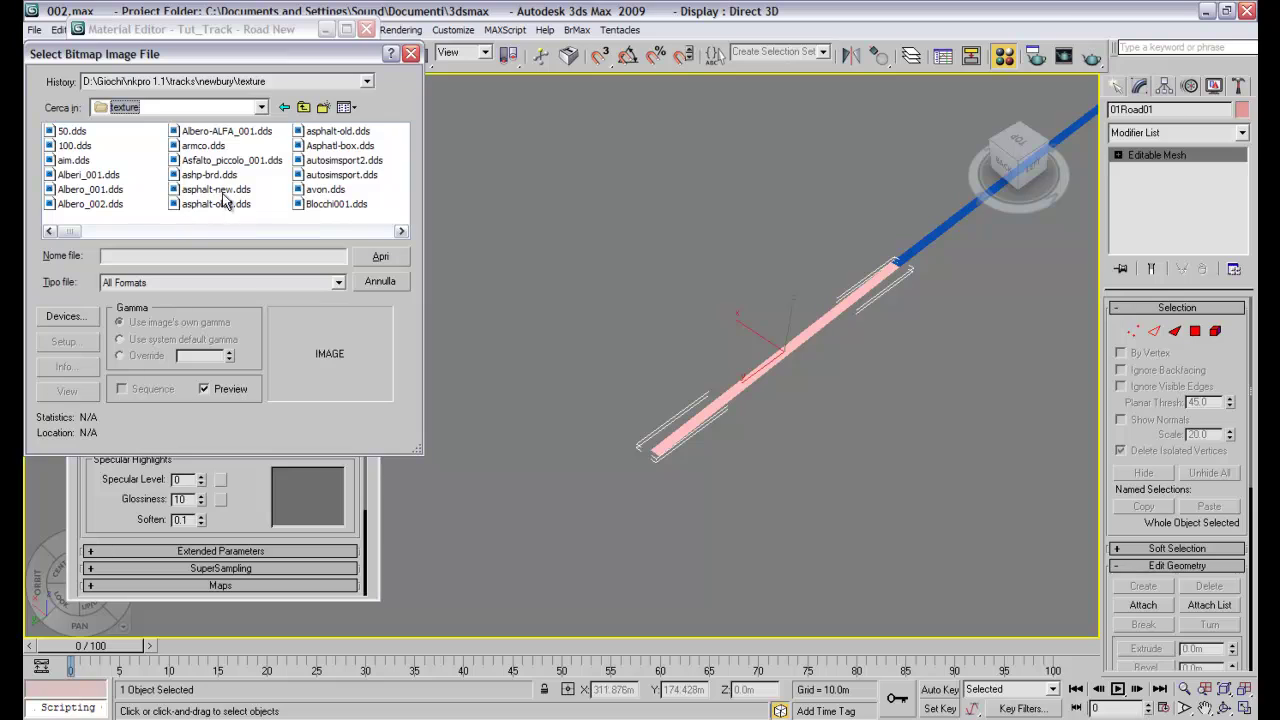
click(216, 189)
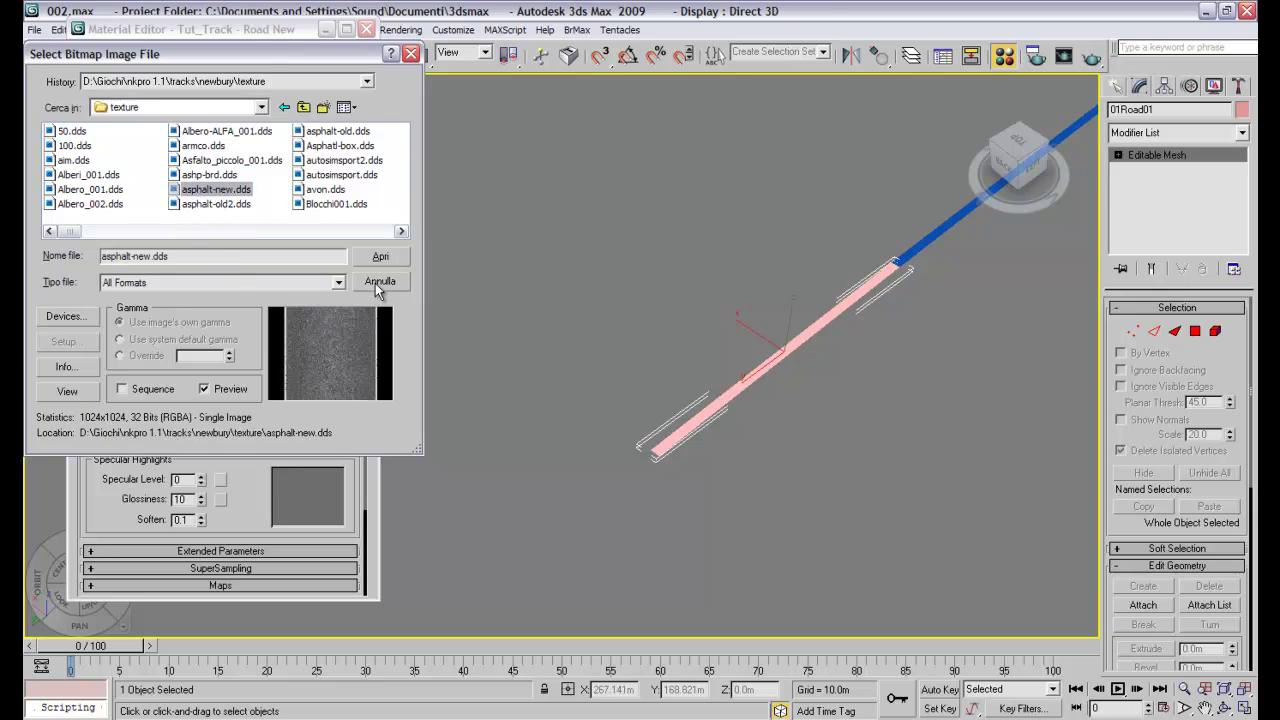
click(362, 255)
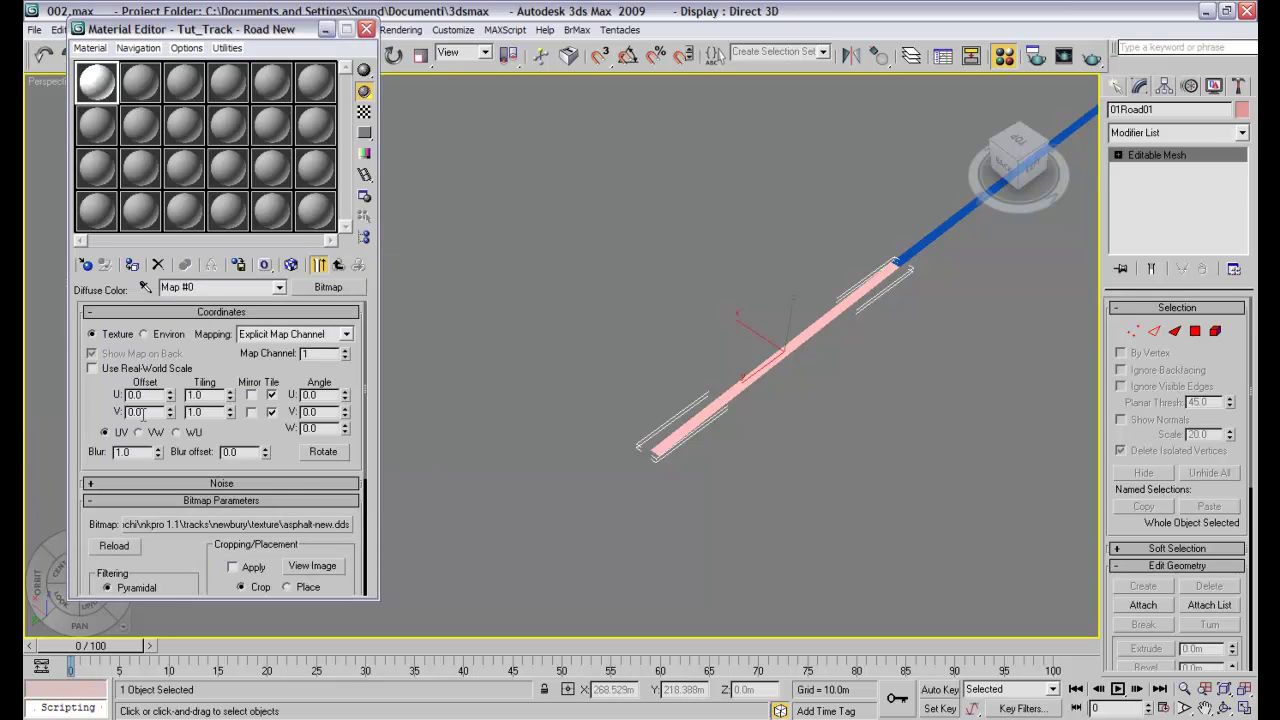
click(339, 266)
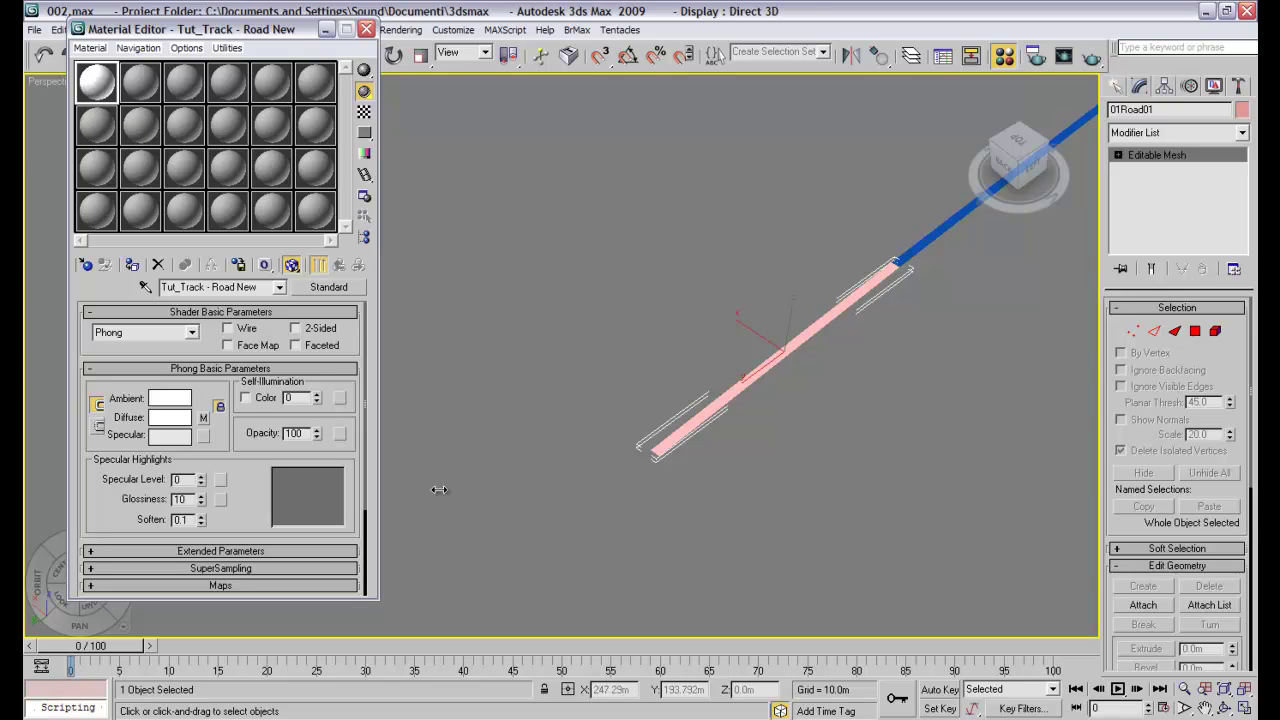
Assign the Tut_Track - Road New material to the selected road section, 01Road01.
middle_drag(696, 477, 613, 475)
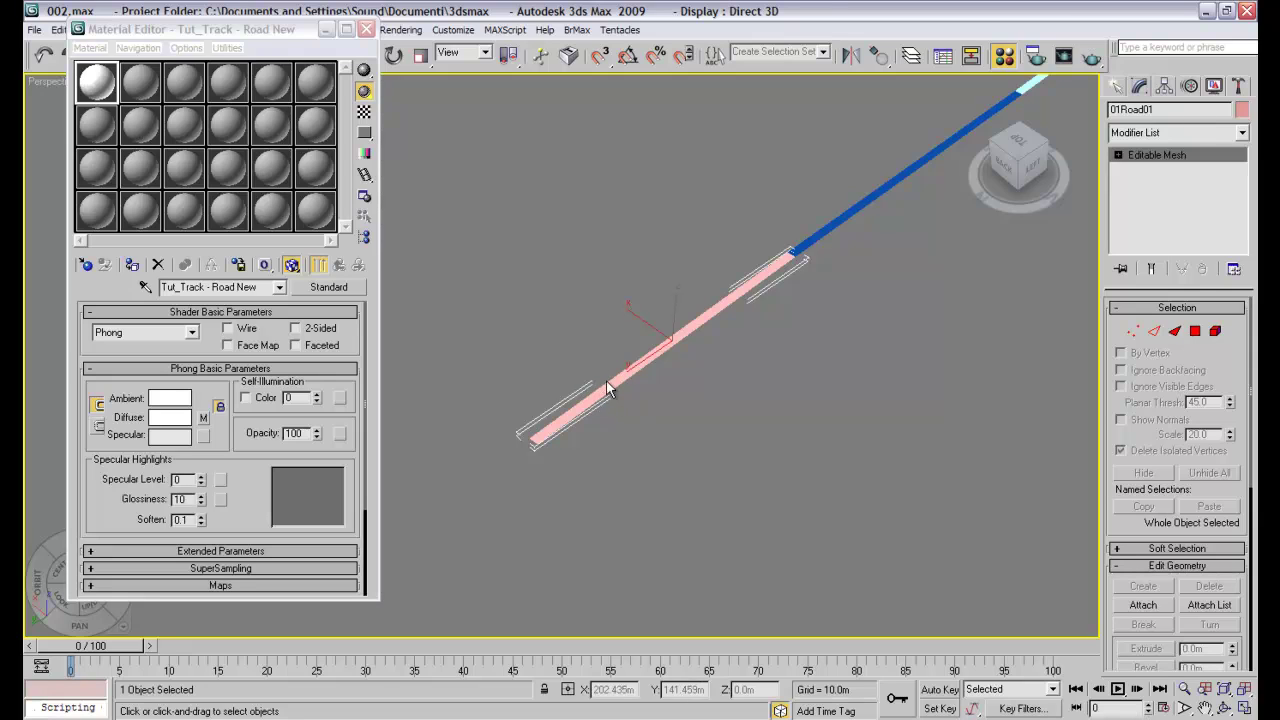
click(94, 98)
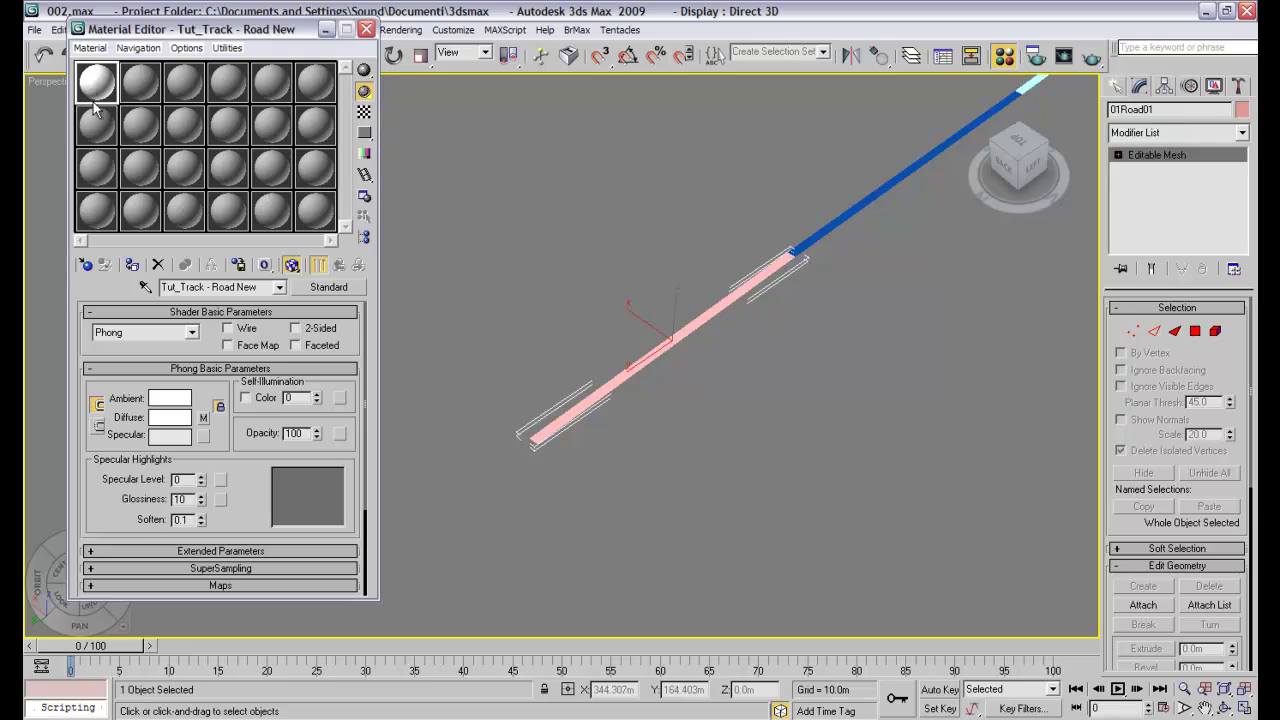
click(133, 266)
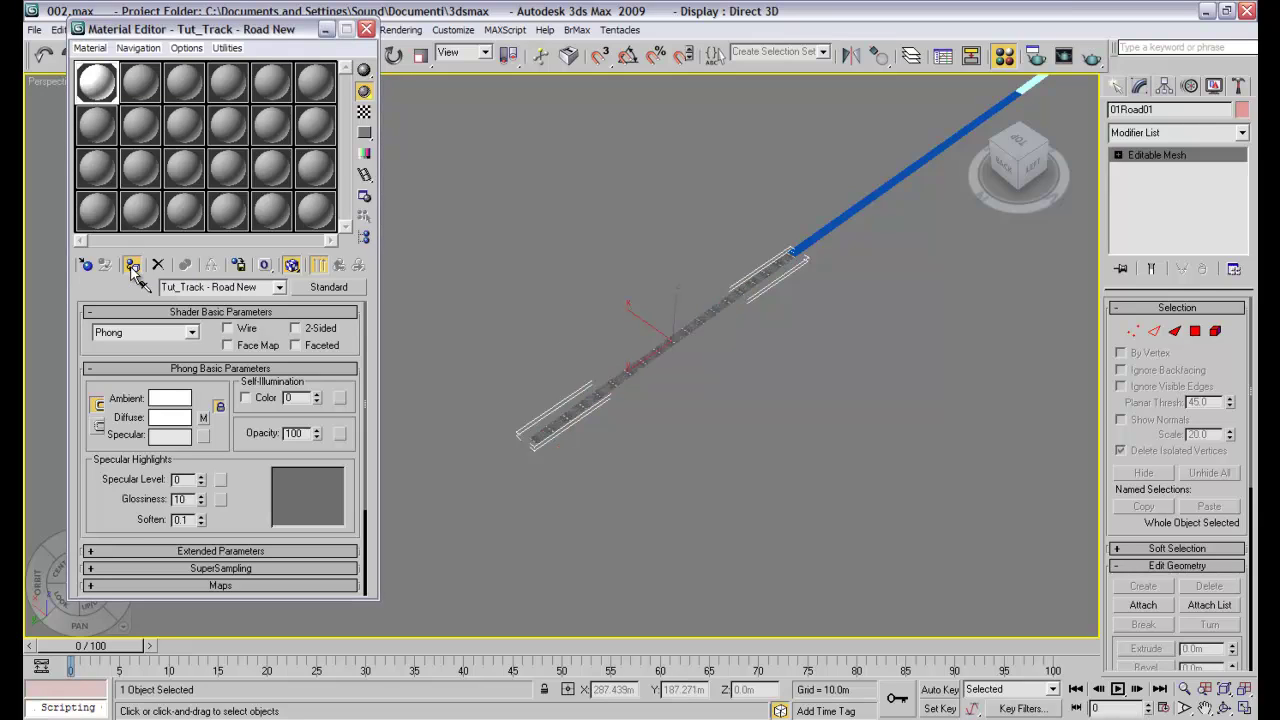
Examine up close how the asphalt texture tiles and is oriented along the first road section.
middle_drag(636, 377, 631, 357)
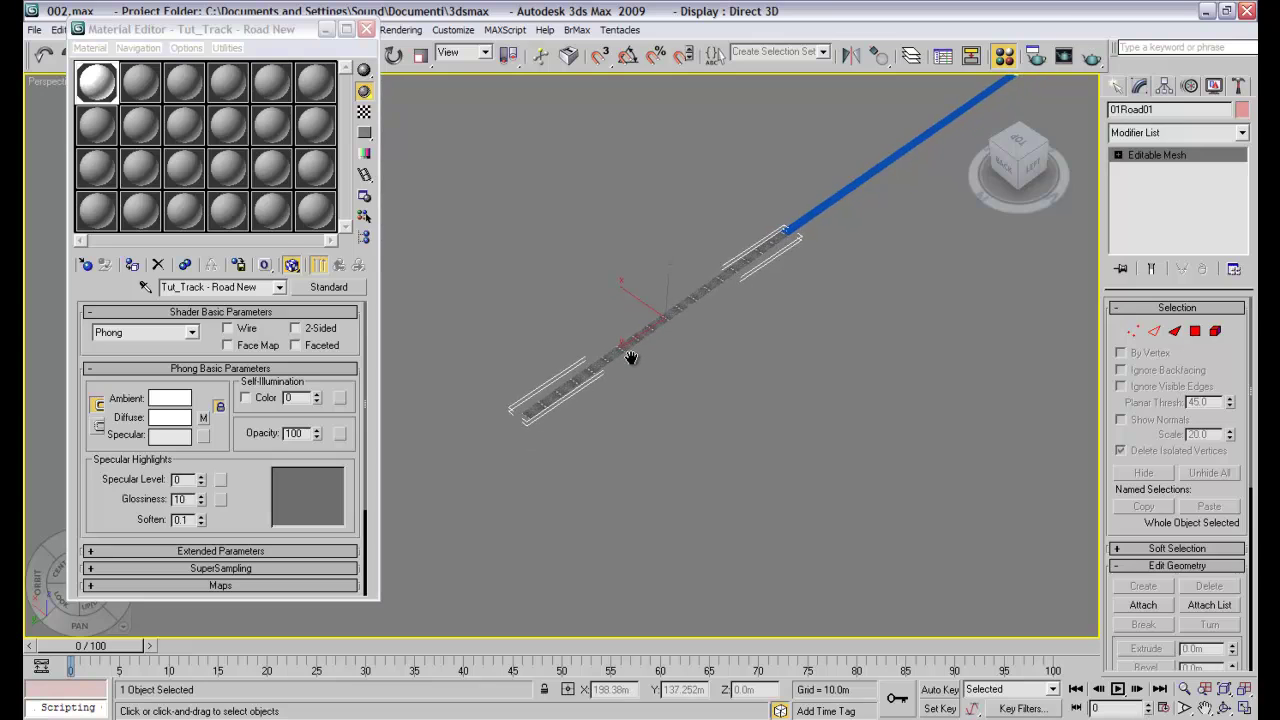
scroll(631, 357, up, 6)
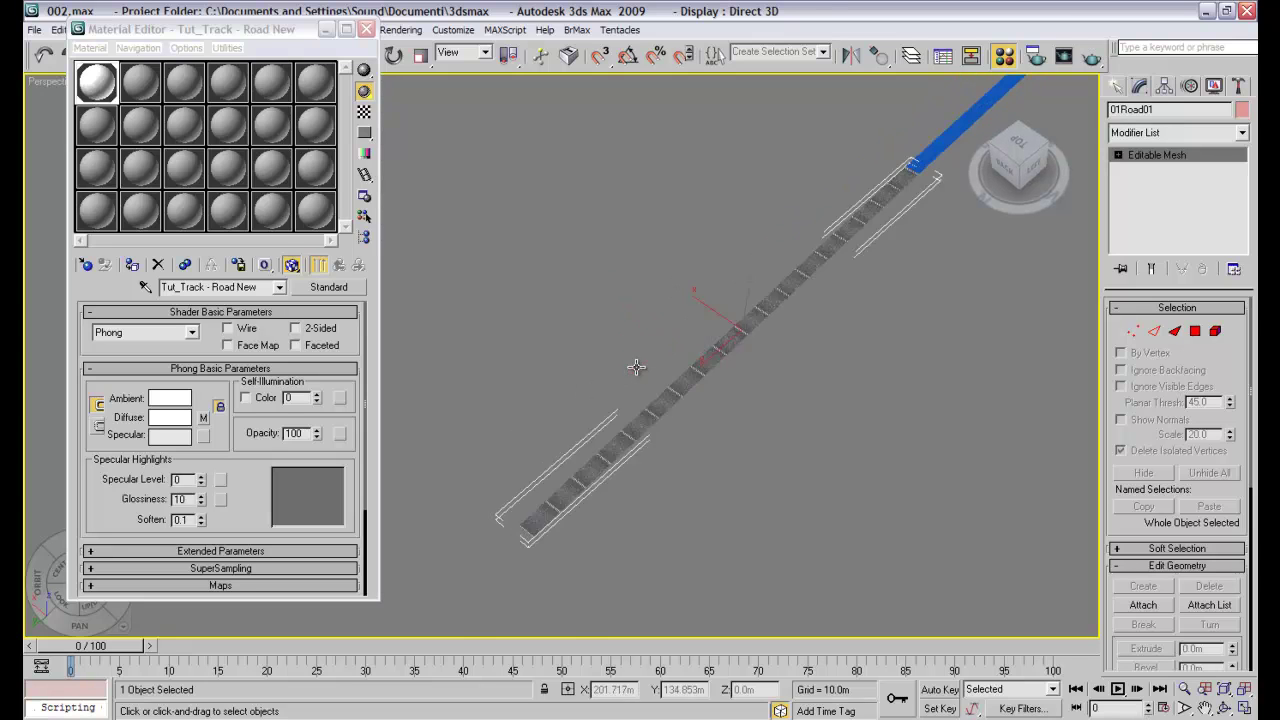
middle_drag(633, 370, 616, 257)
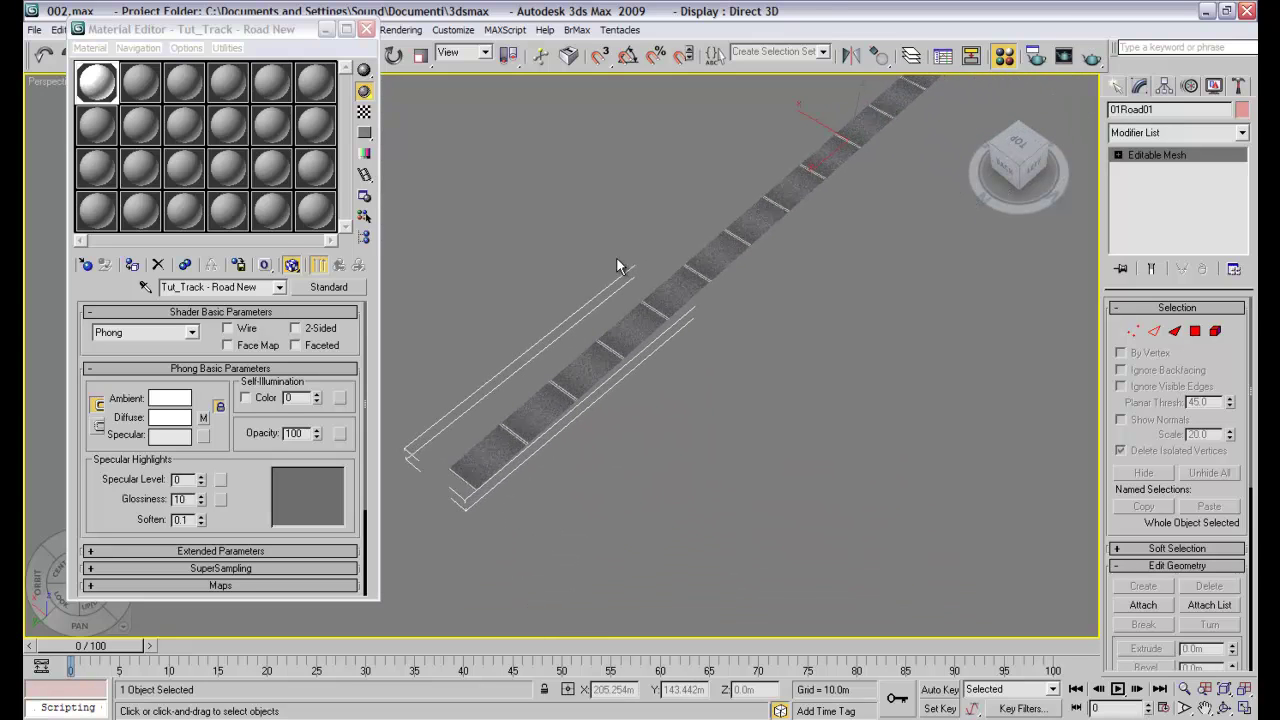
middle_drag(676, 379, 705, 251)
scroll(677, 360, up, 8)
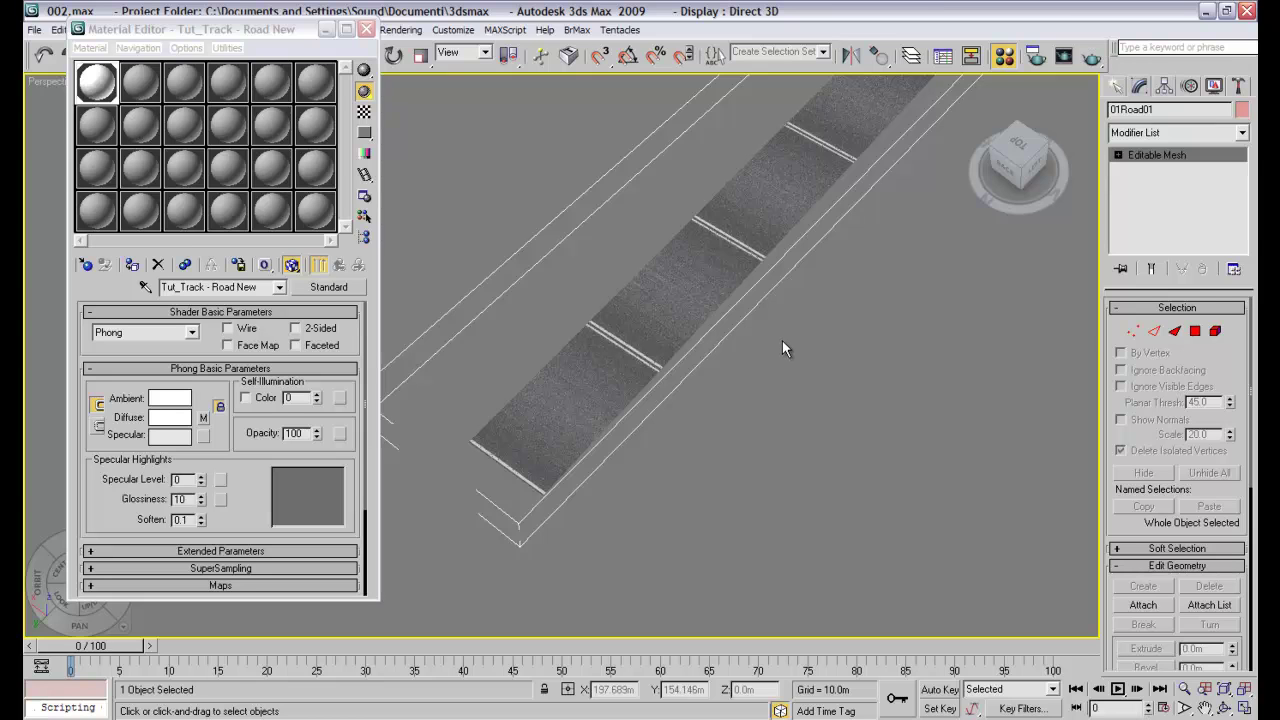
mouse_move(783, 341)
middle_down()
mouse_move(794, 346)
mouse_move(783, 349)
middle_up()
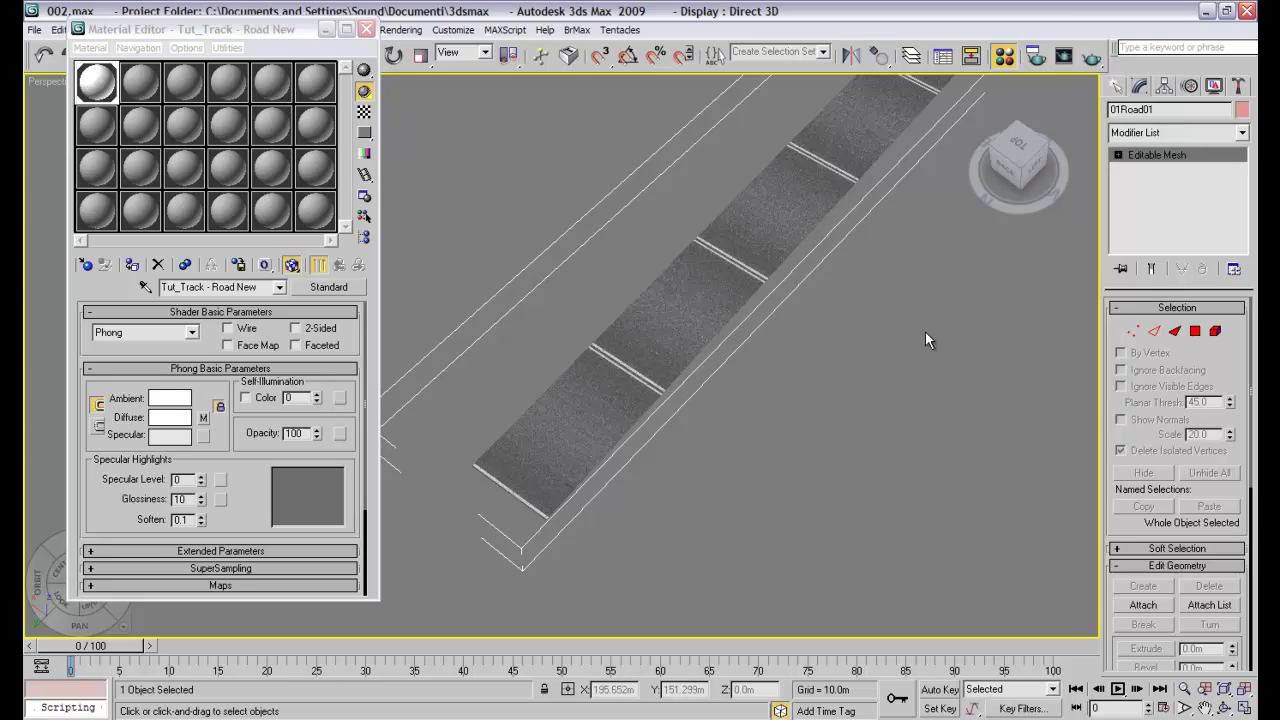
Close the Material Editor and select the two faces of the first road segment at the near end of 01Road01.
click(366, 31)
middle_drag(700, 386, 640, 402)
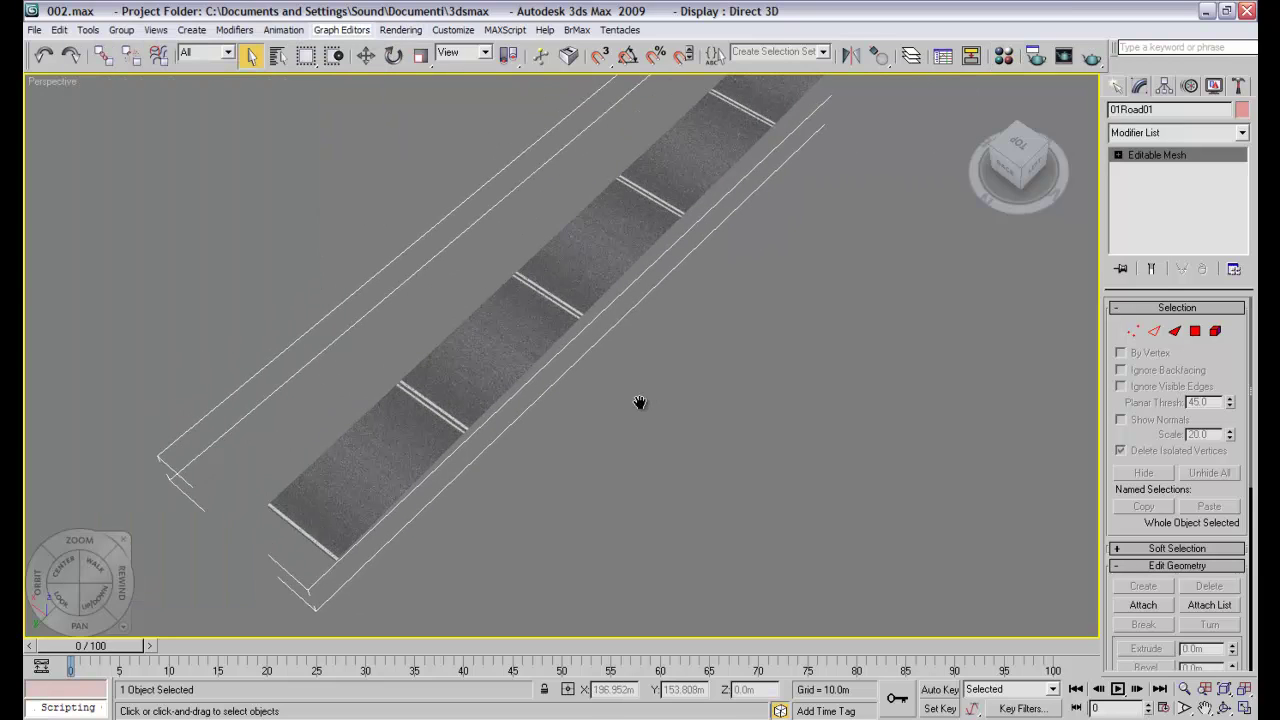
click(1119, 155)
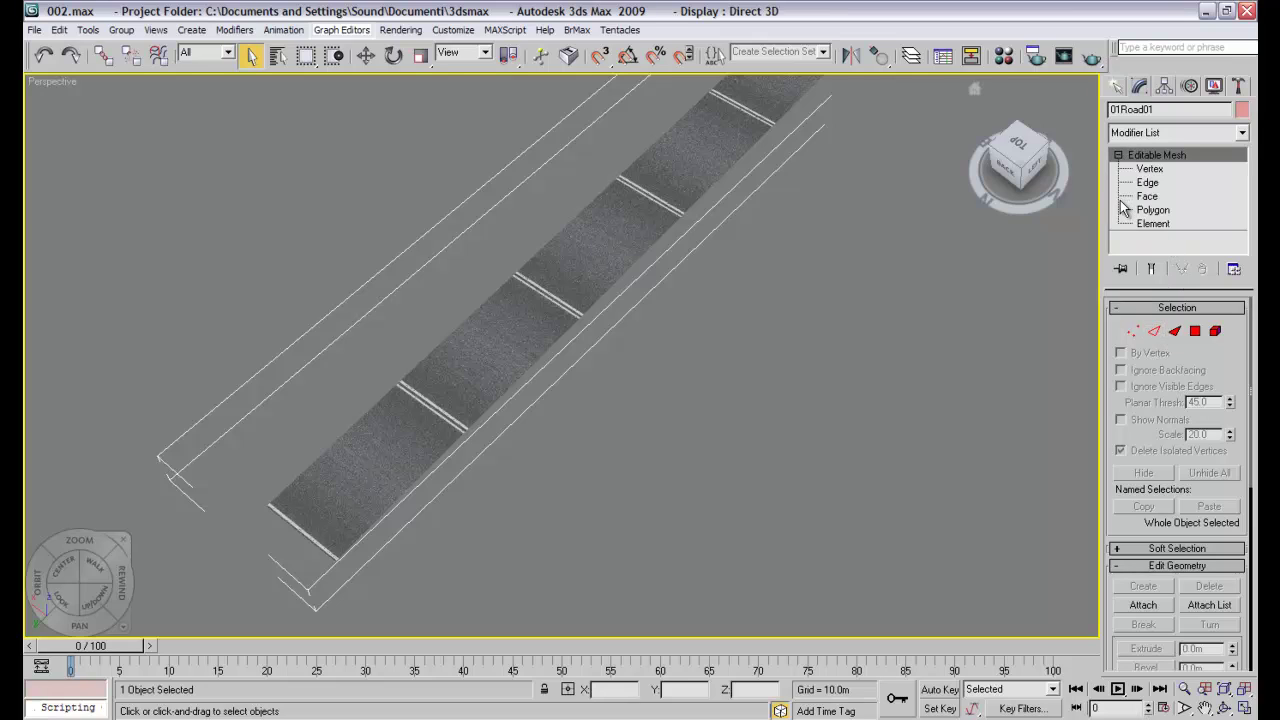
click(1176, 333)
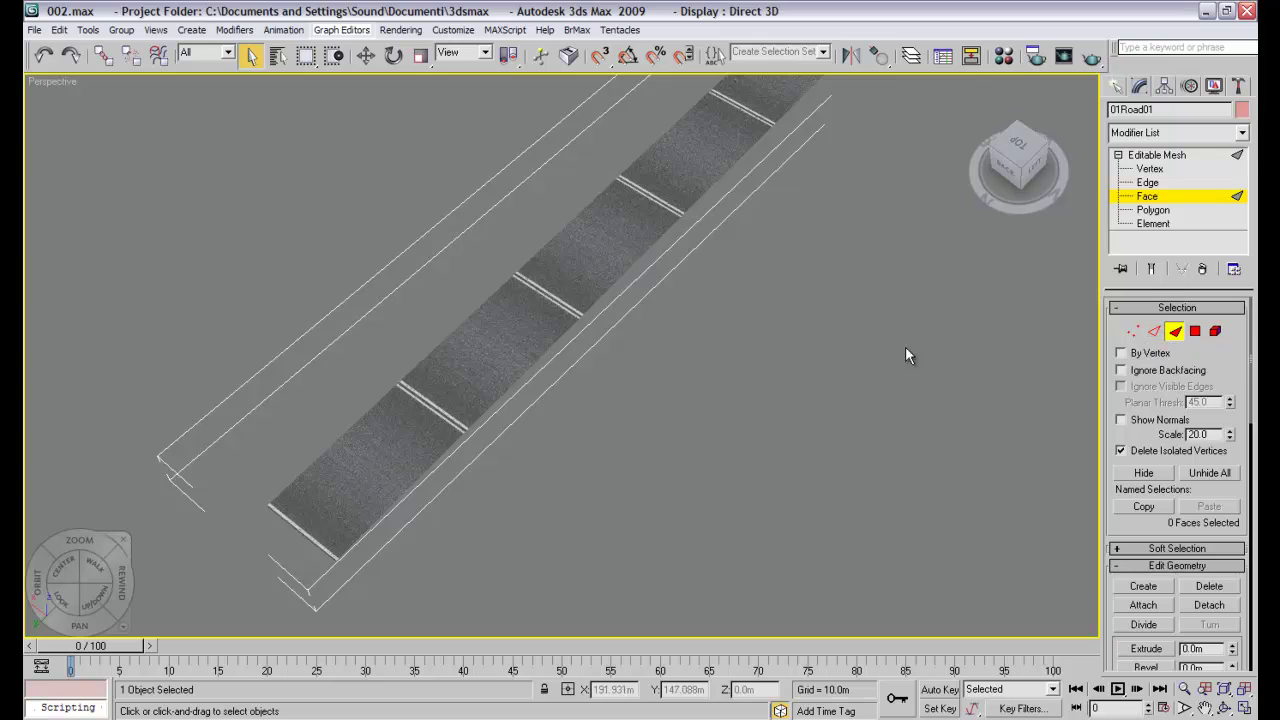
middle_drag(654, 354, 685, 344)
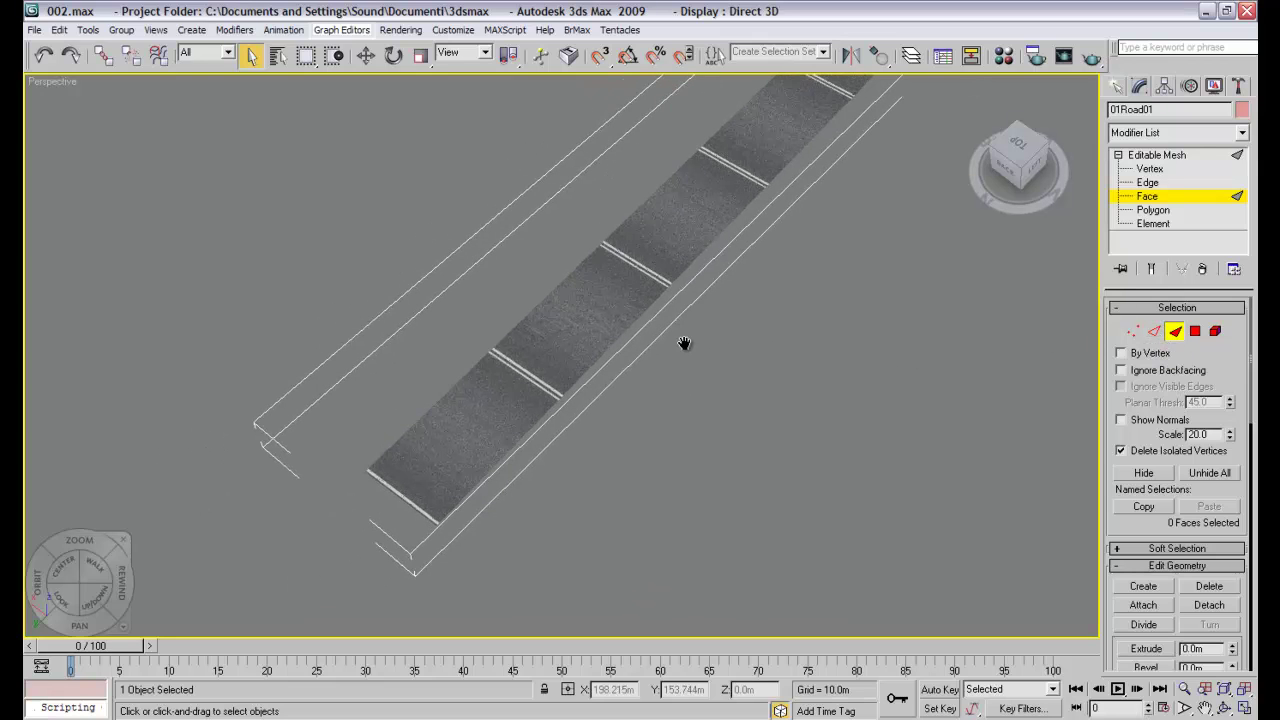
click(514, 410)
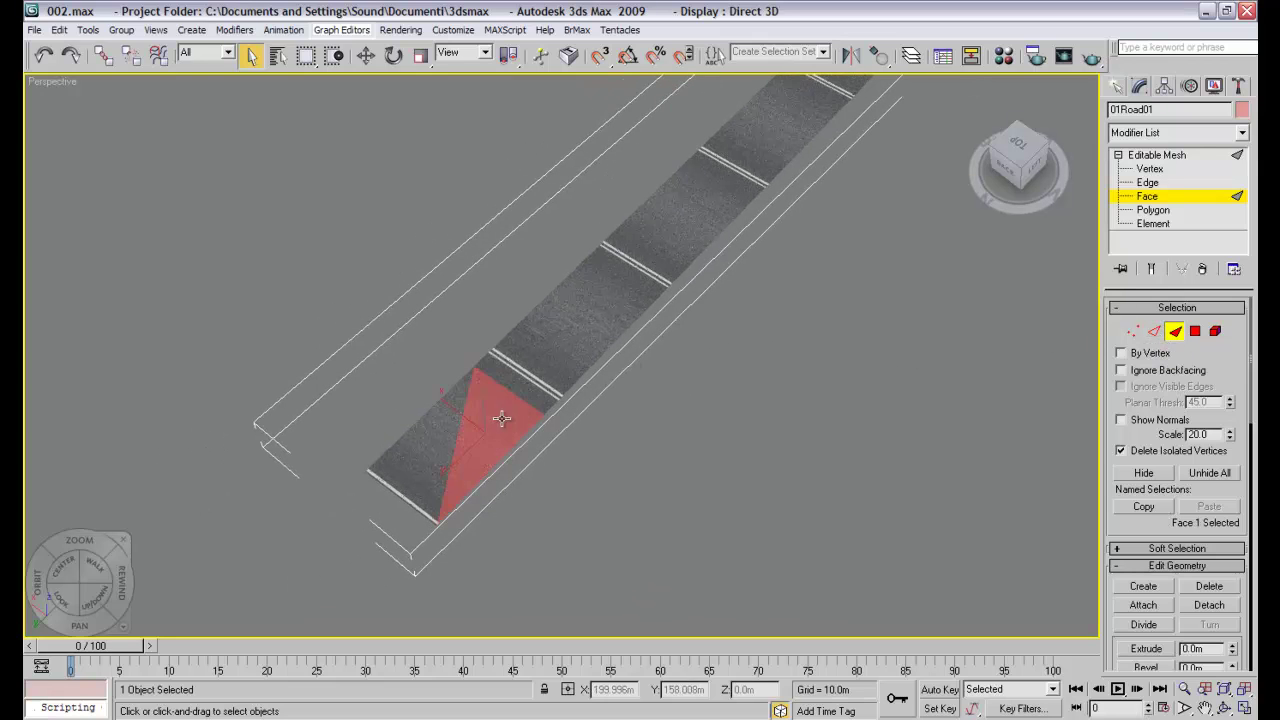
ctrl+click(455, 420)
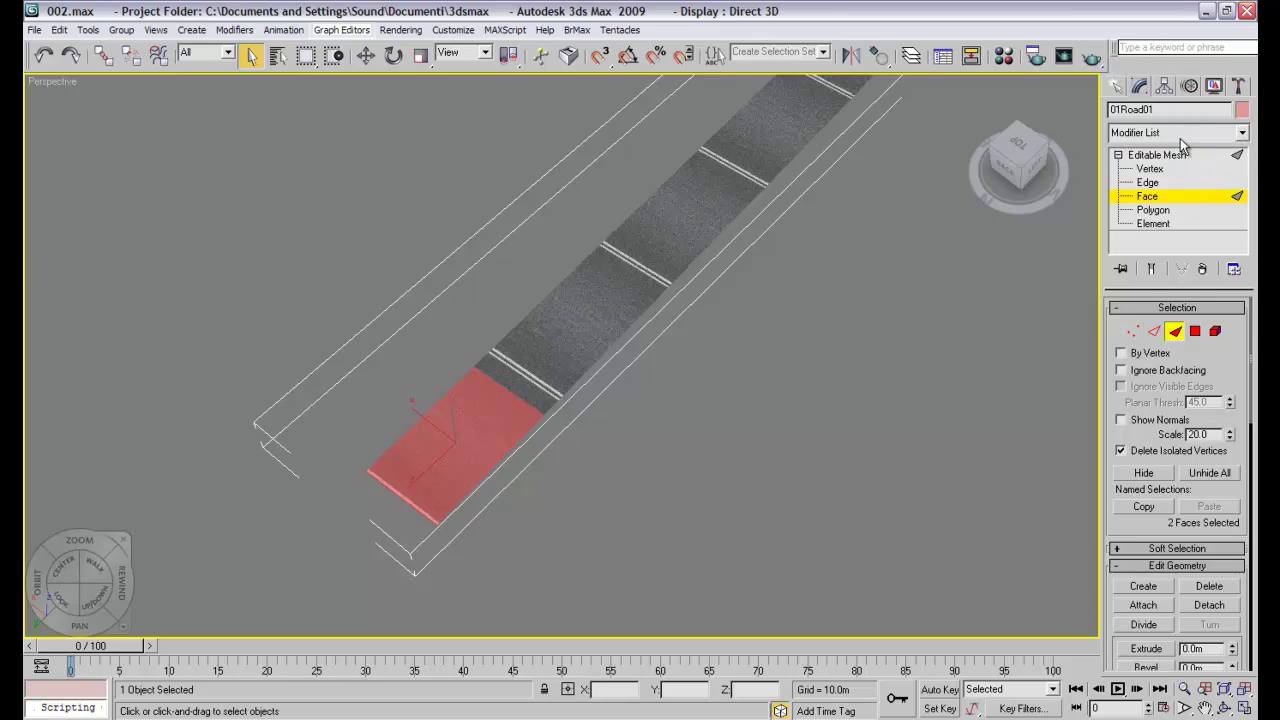
Apply an Unwrap UVW modifier to the two selected road faces.
click(1240, 143)
click(1240, 146)
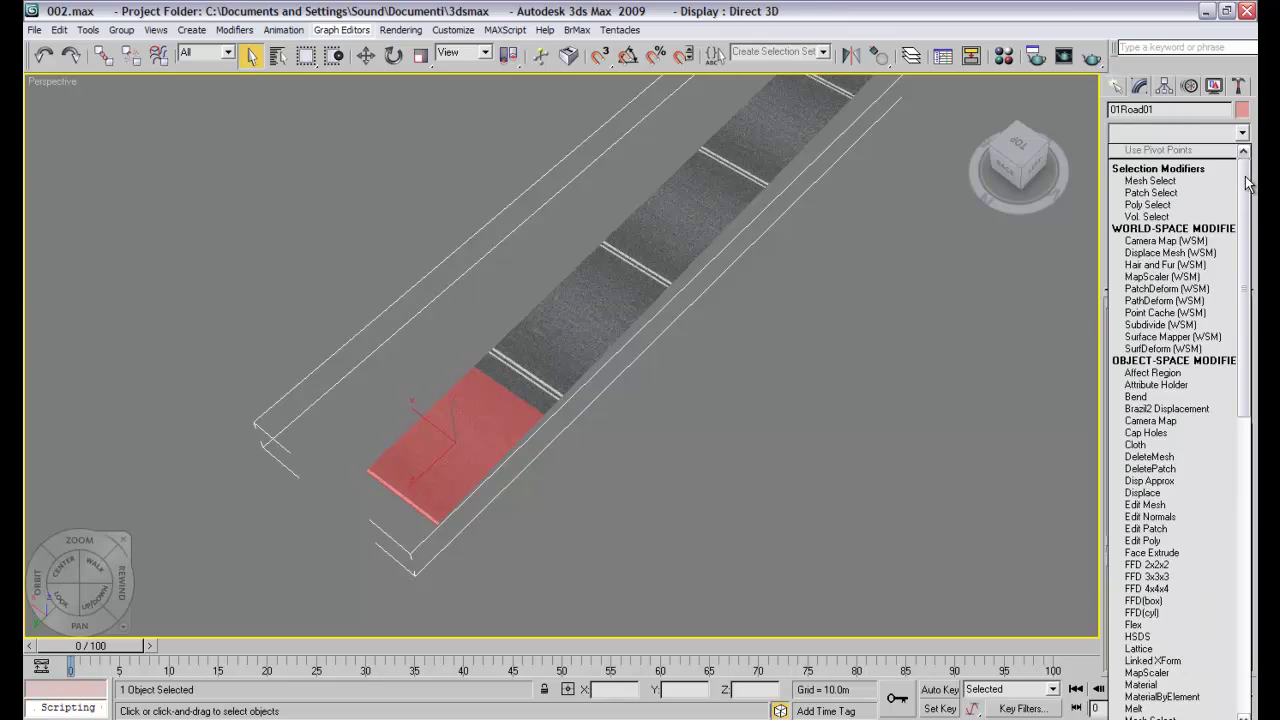
drag(1246, 190, 1250, 535)
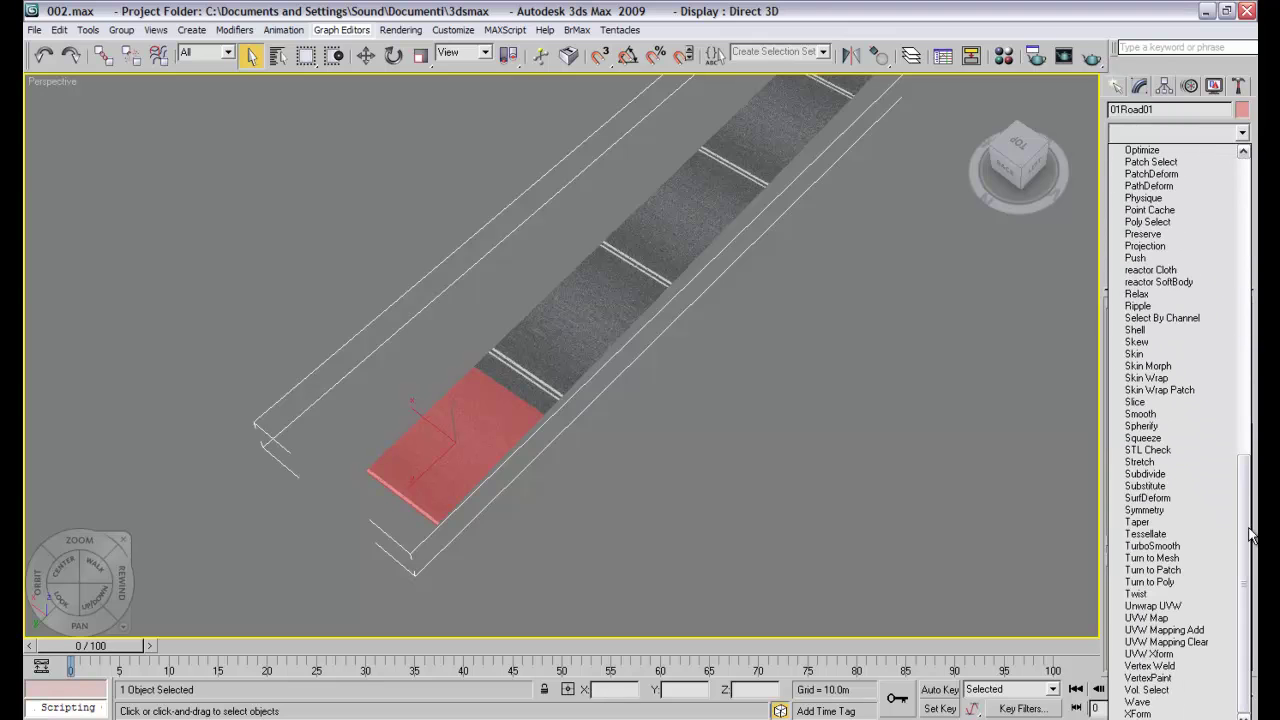
click(1184, 612)
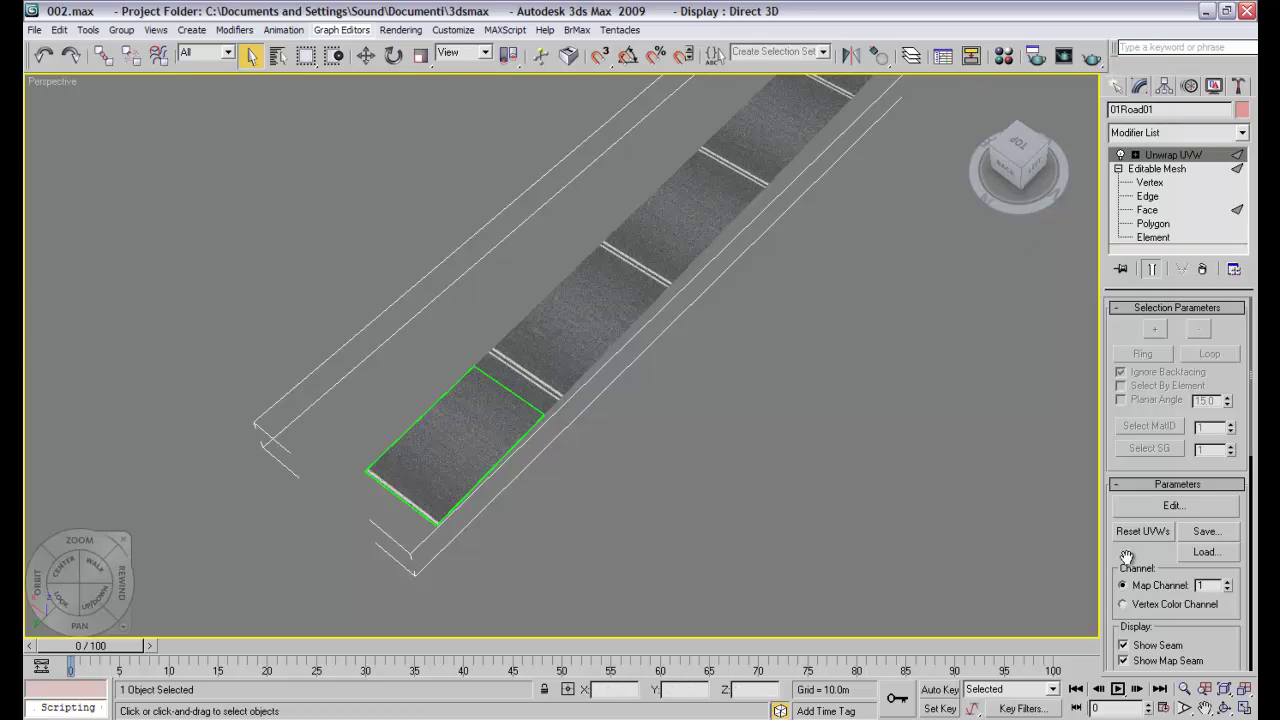
Open the UV editor for the selected faces and restore it to a smaller window beside the road in the viewport.
click(1172, 505)
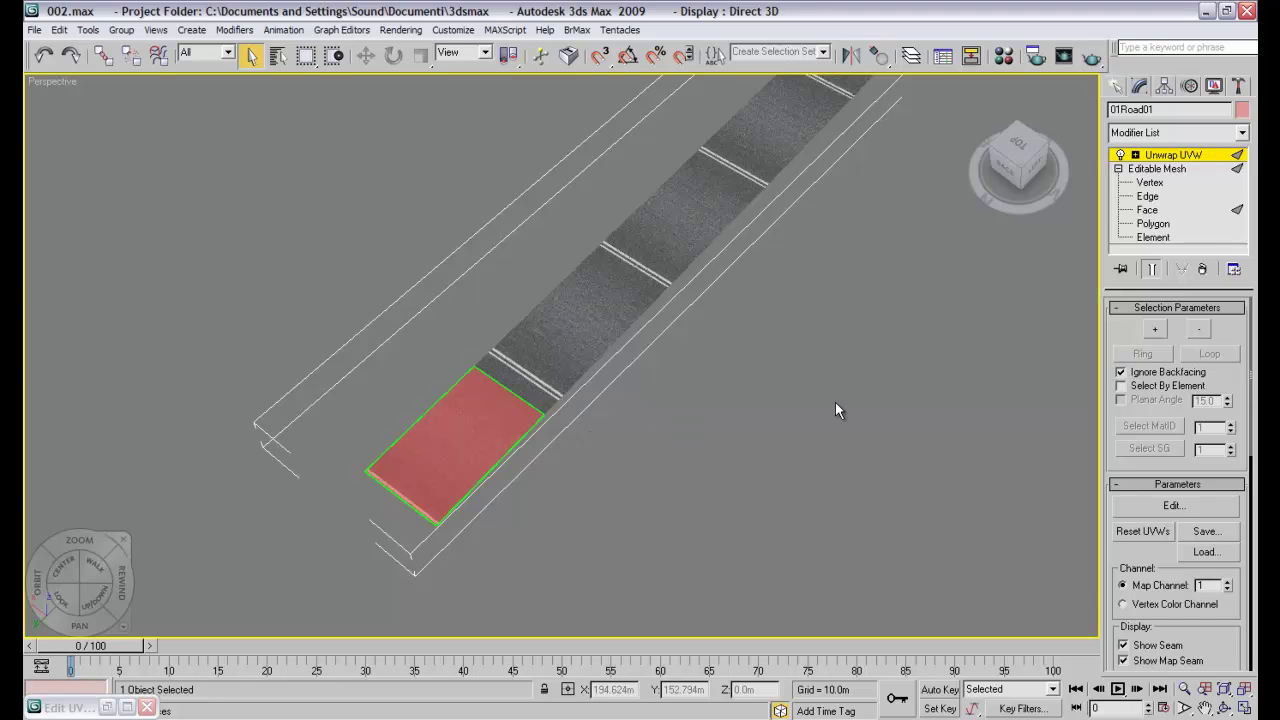
click(1116, 506)
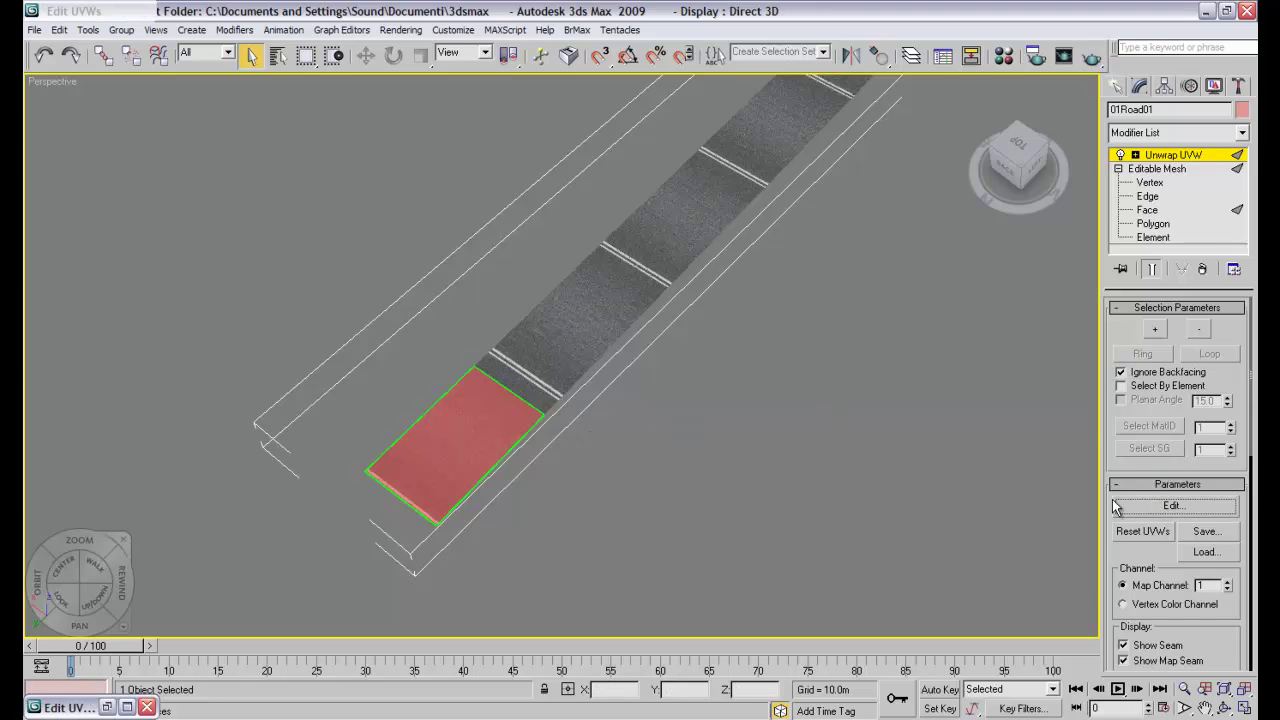
click(1226, 11)
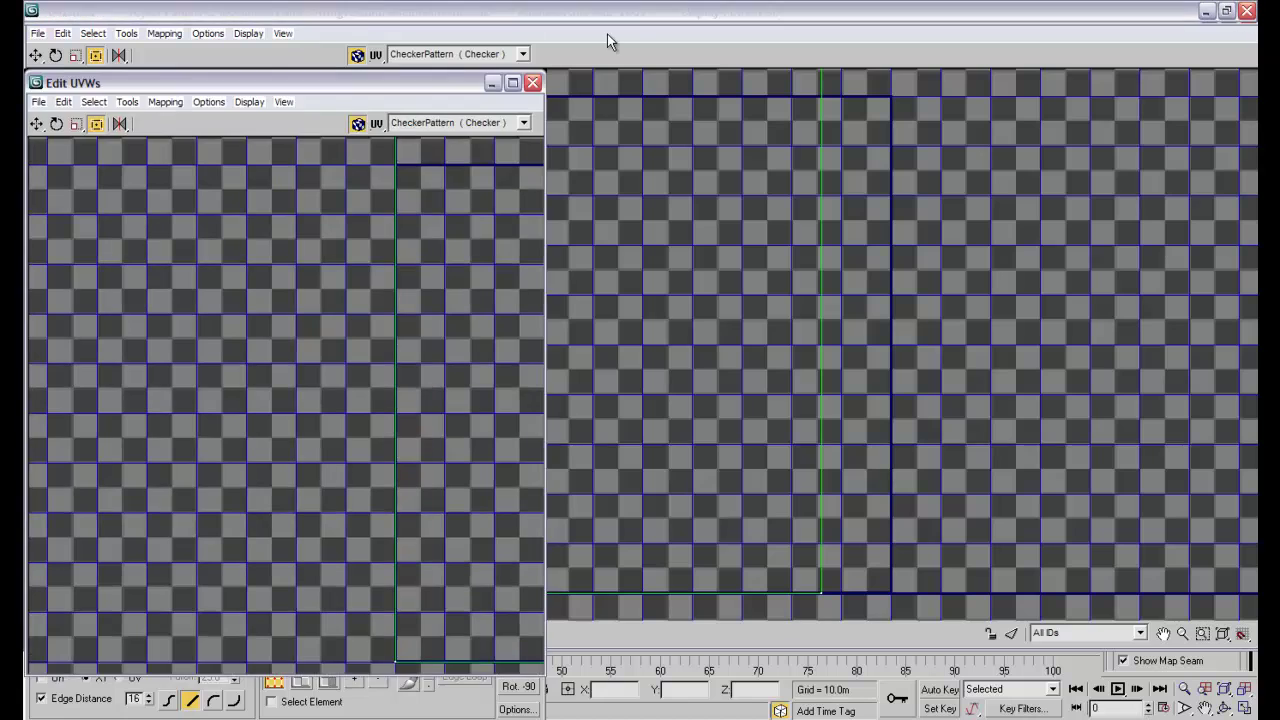
drag(175, 80, 190, 38)
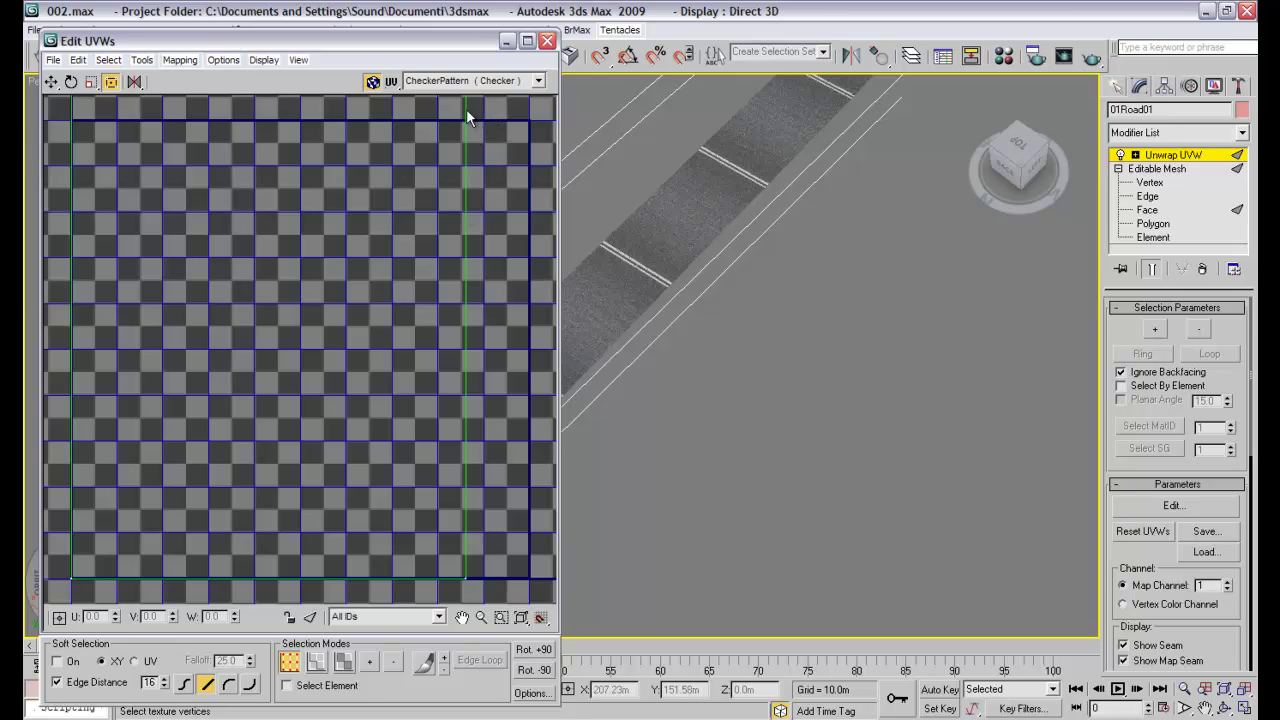
Select all UV vertices of the long, narrow road shell, keeping the selected road faces in view beside the UV editor.
scroll(435, 185, down, 10)
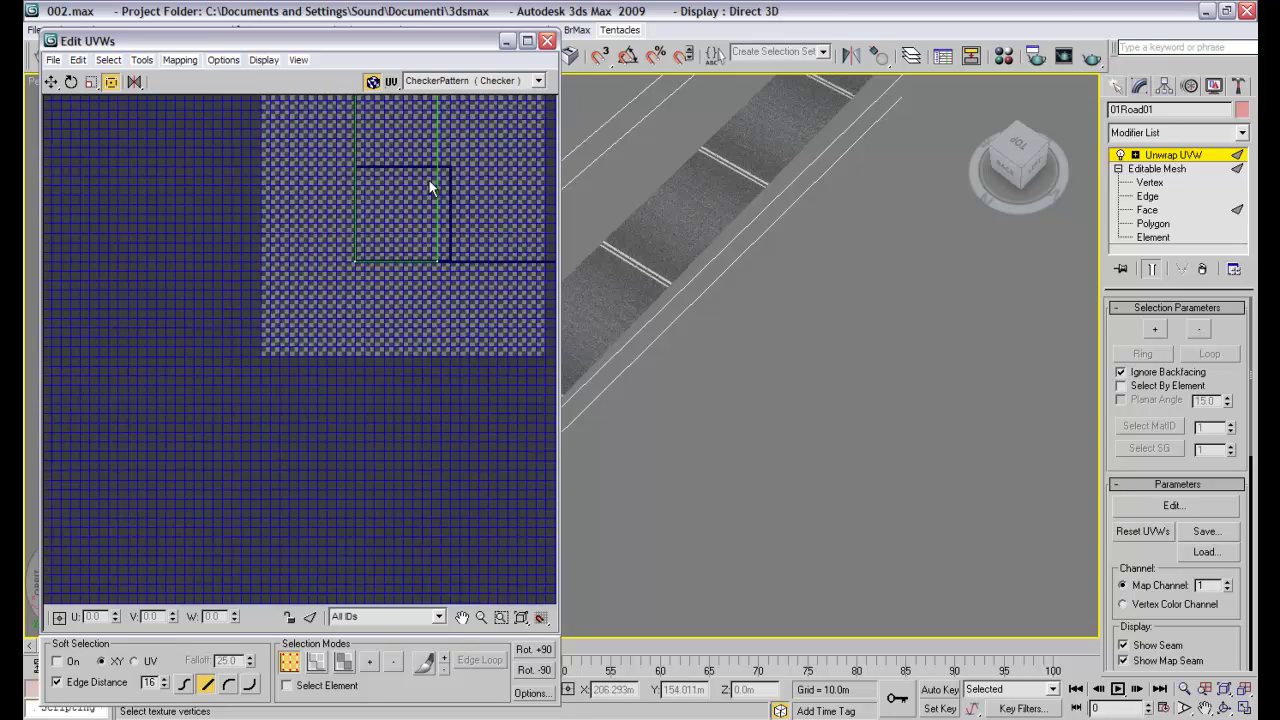
scroll(410, 215, down, 4)
middle_drag(414, 209, 331, 354)
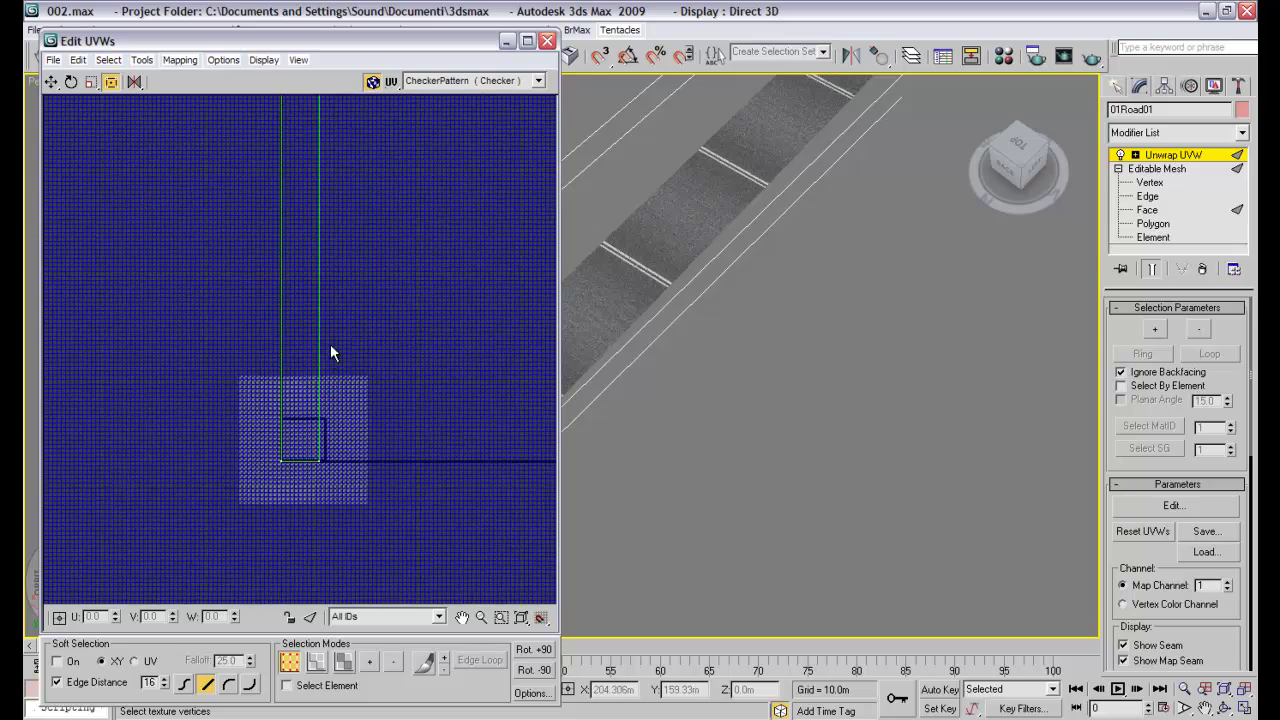
scroll(334, 300, down, 4)
middle_drag(337, 277, 301, 317)
scroll(329, 286, down, 3)
scroll(301, 310, down, 2)
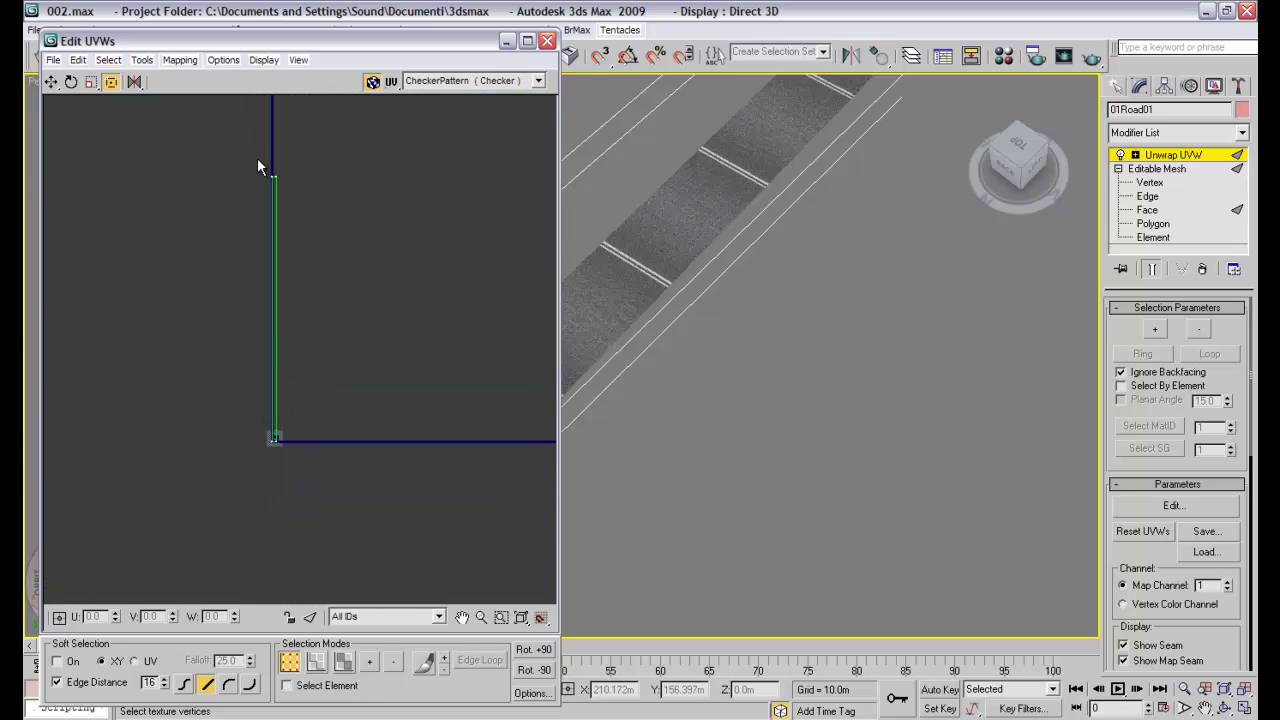
drag(257, 167, 318, 448)
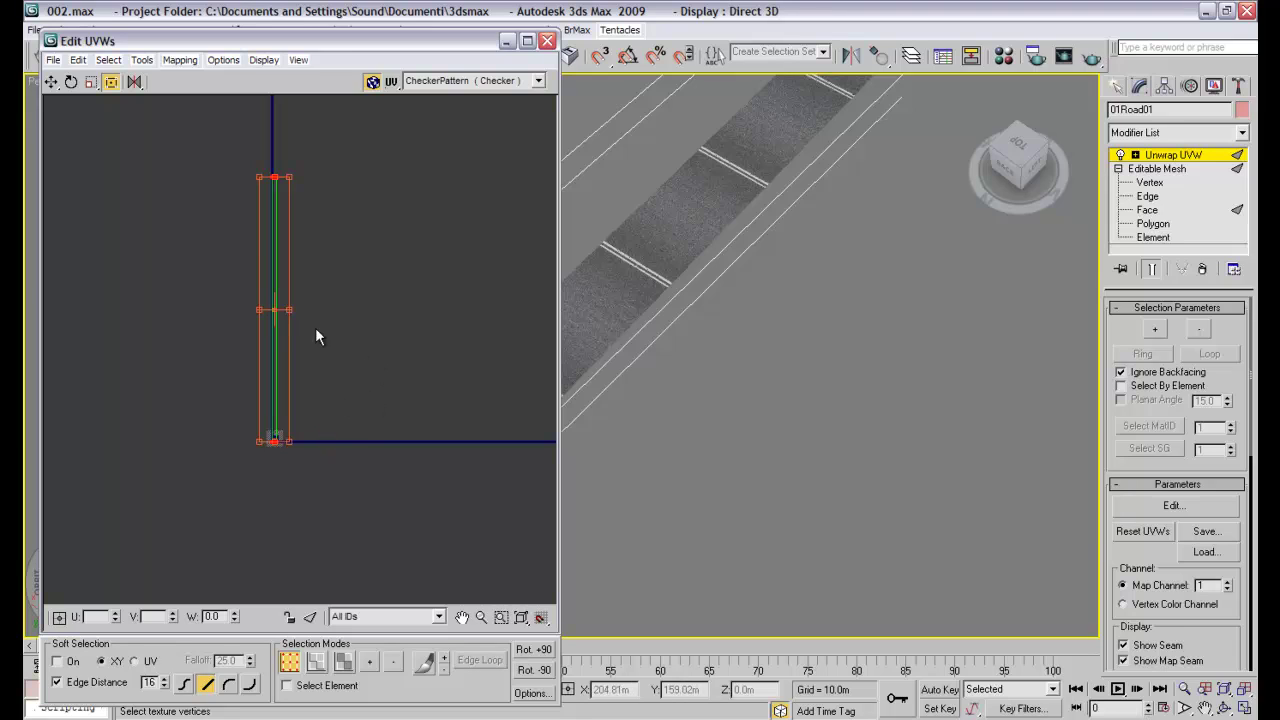
click(679, 273)
alt+middle_drag(679, 273, 800, 250)
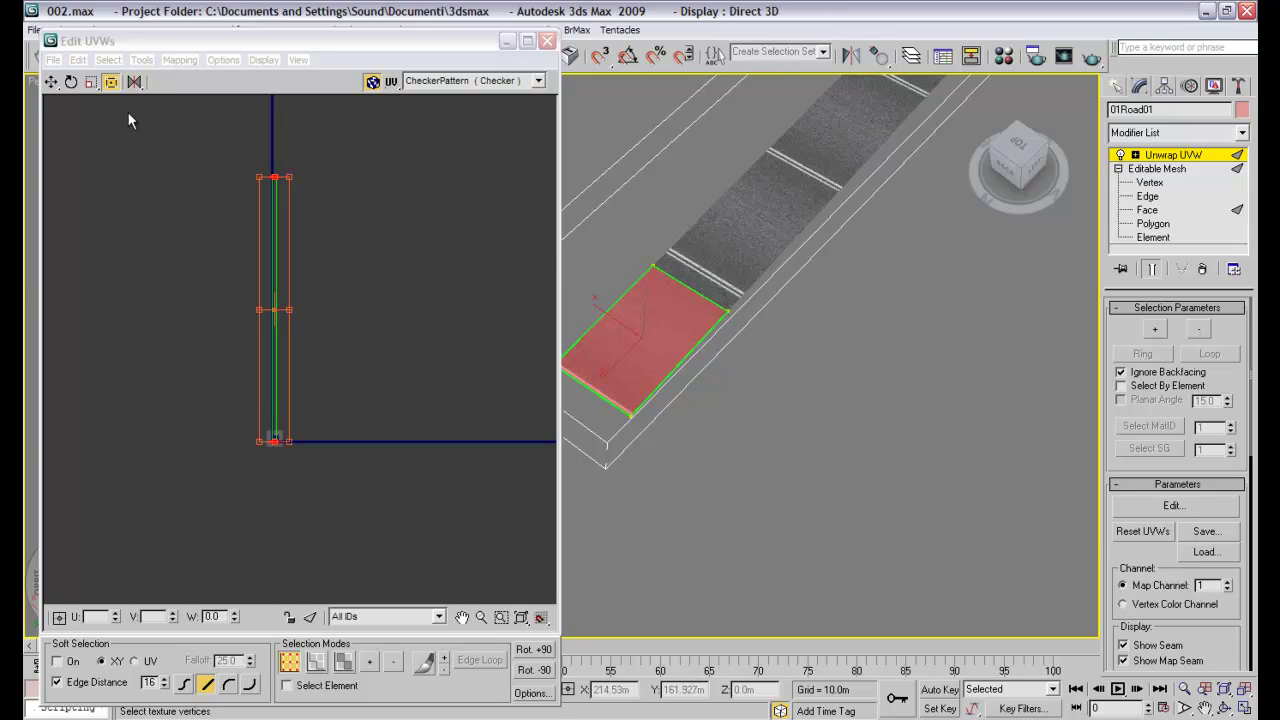
Shrink the selected UV shell vertically and move it down so it overlaps the texture tile.
click(93, 86)
drag(95, 90, 93, 143)
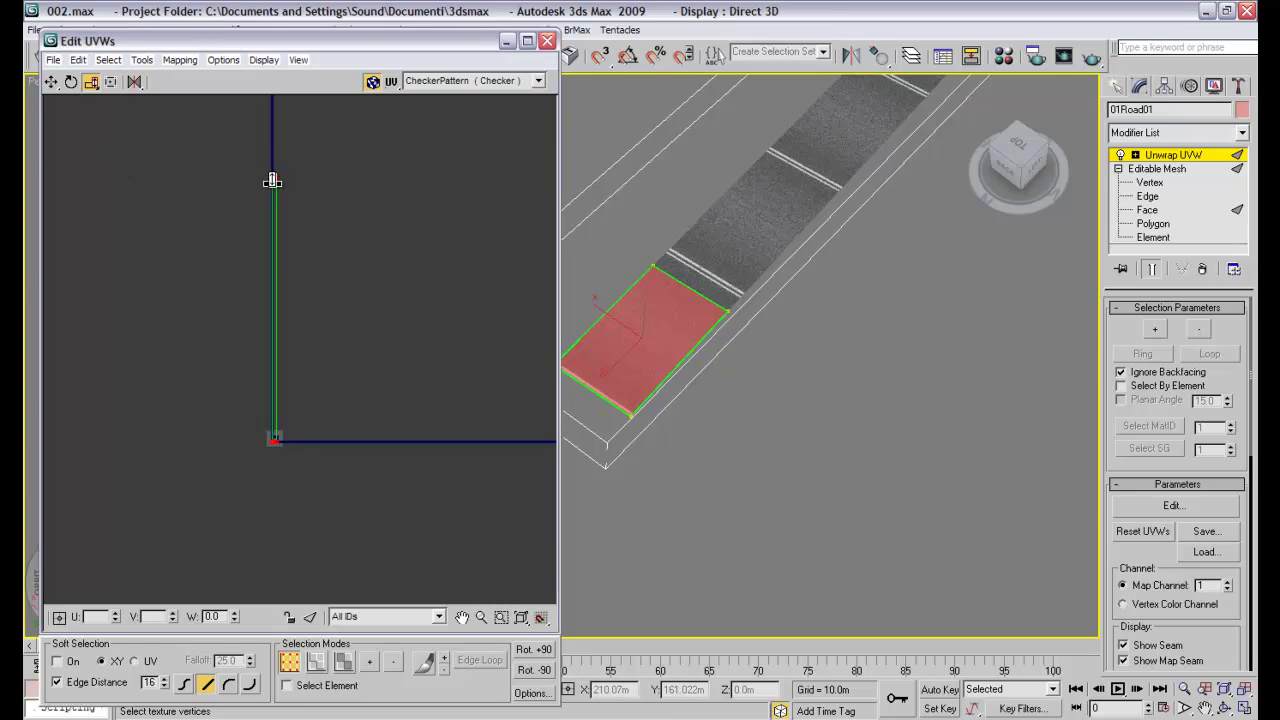
drag(273, 180, 249, 586)
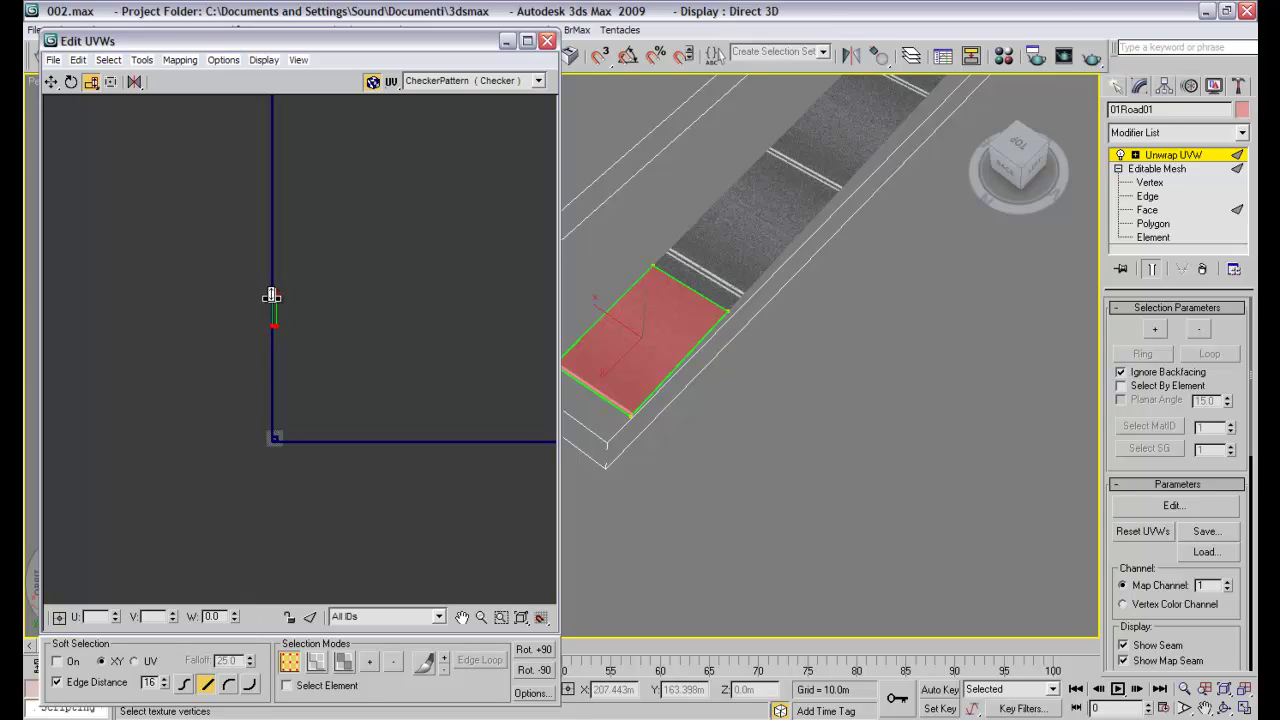
drag(269, 294, 269, 331)
click(51, 81)
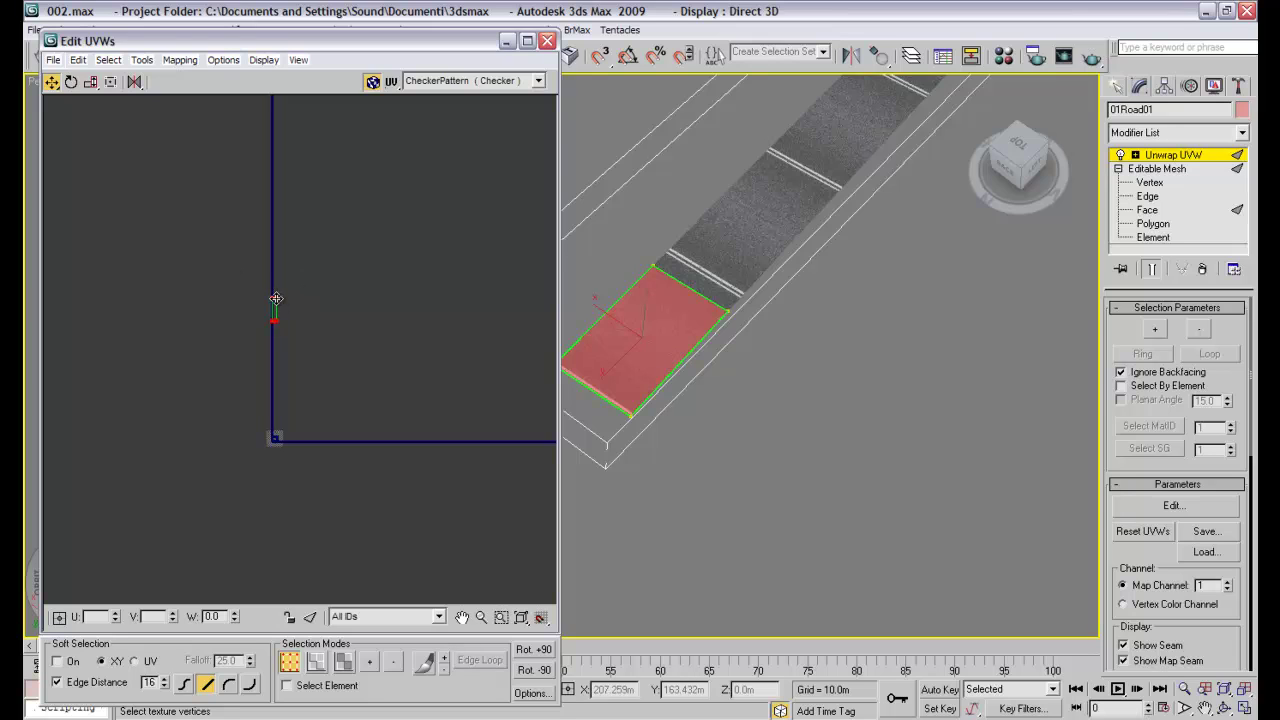
drag(276, 298, 277, 428)
scroll(281, 409, down, 5)
scroll(311, 285, up, 2)
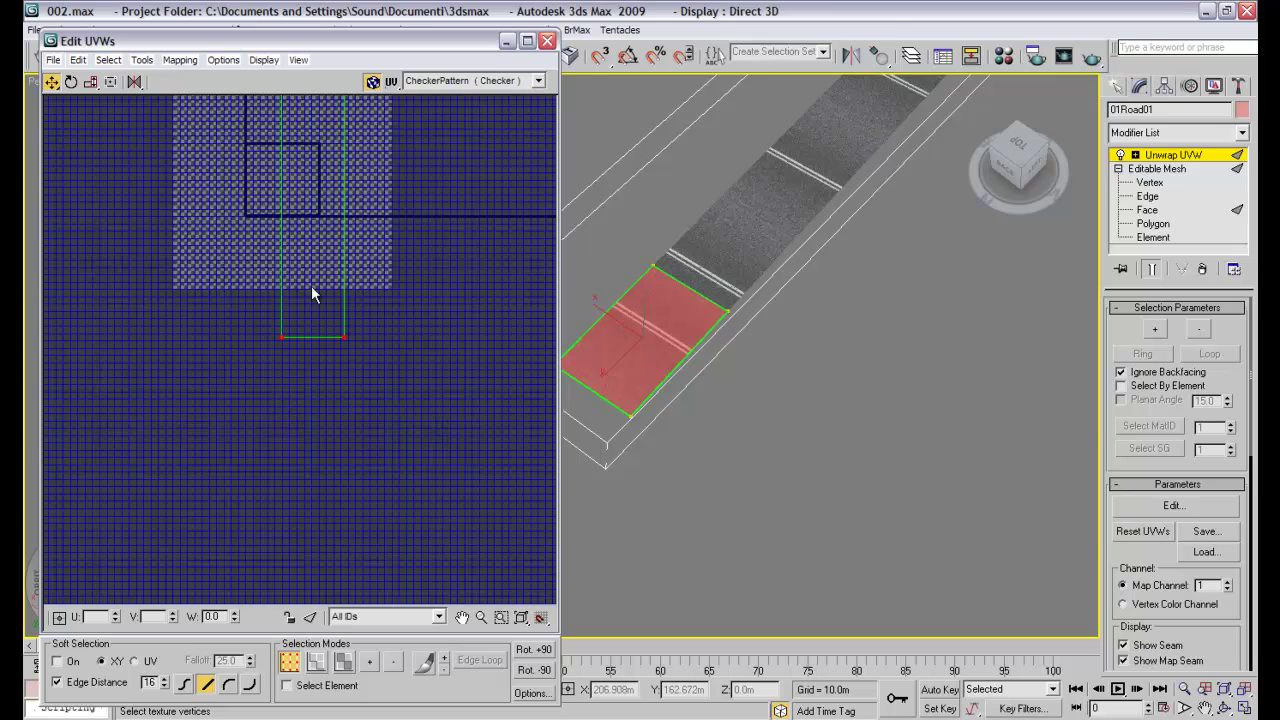
middle_drag(311, 285, 298, 476)
scroll(298, 476, up, 2)
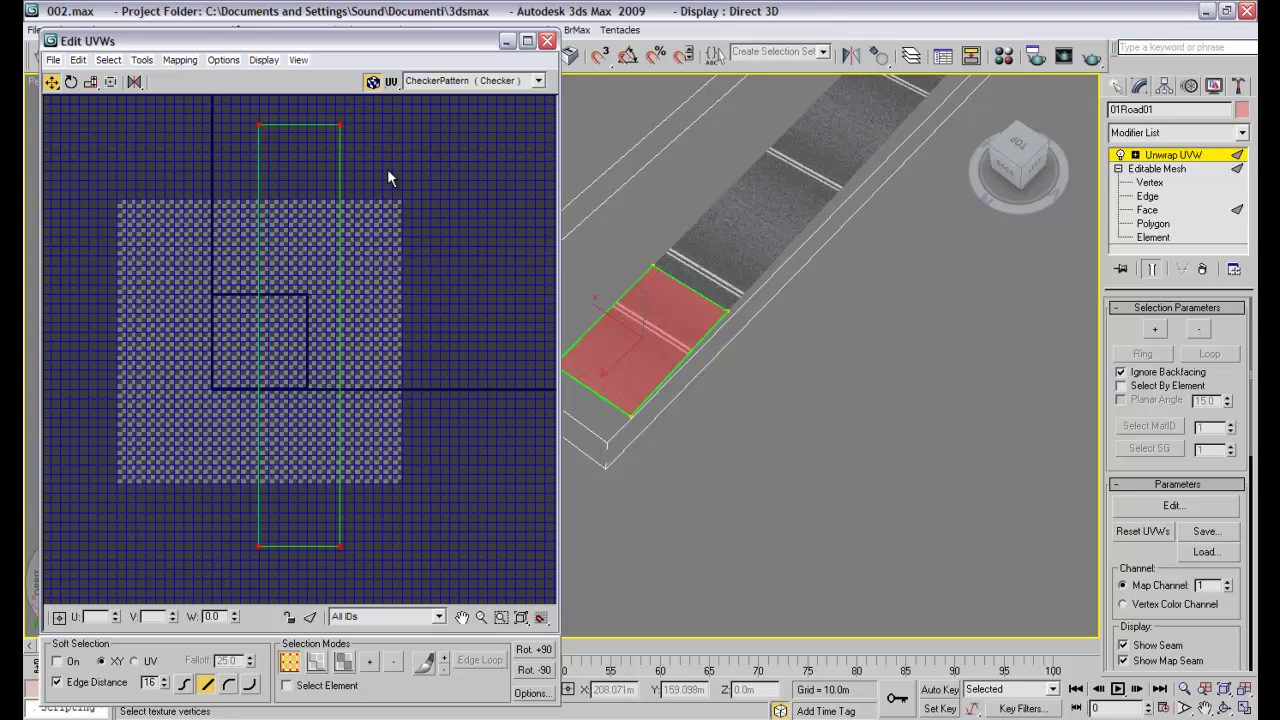
Show Map #0 (asphalt-new.dds) as the UV editor background and turn on snapping.
click(456, 81)
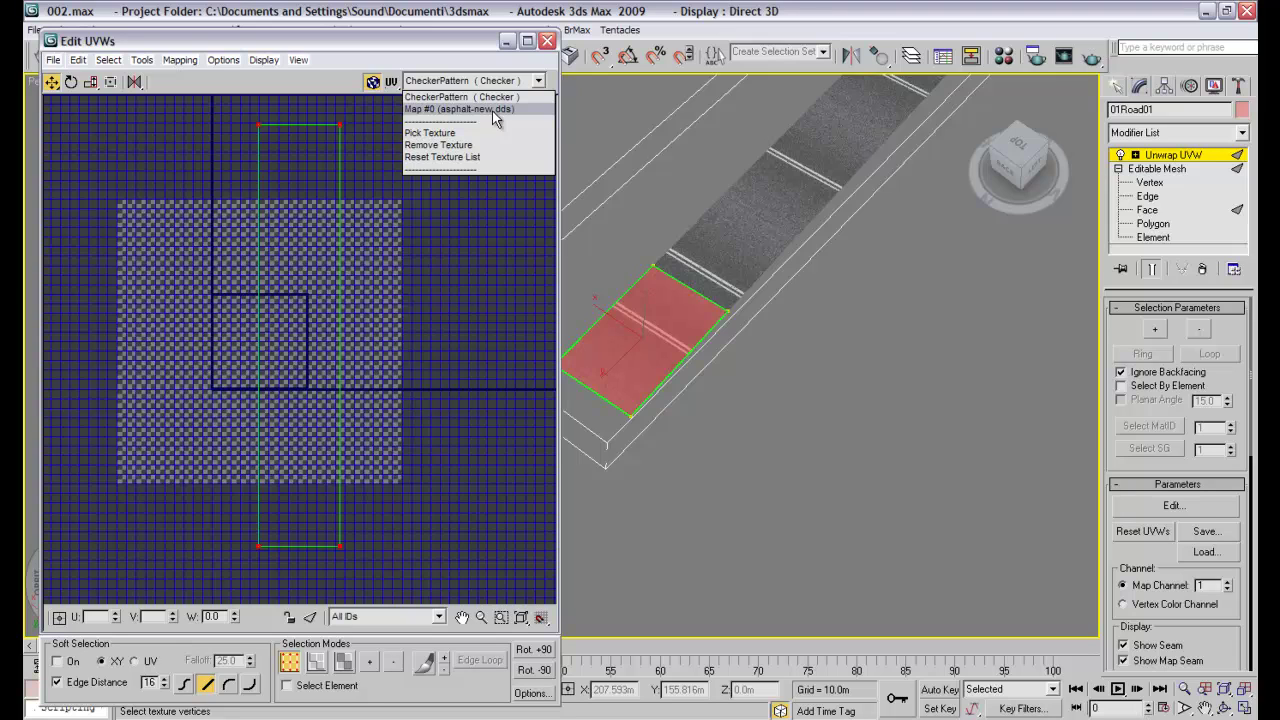
click(492, 110)
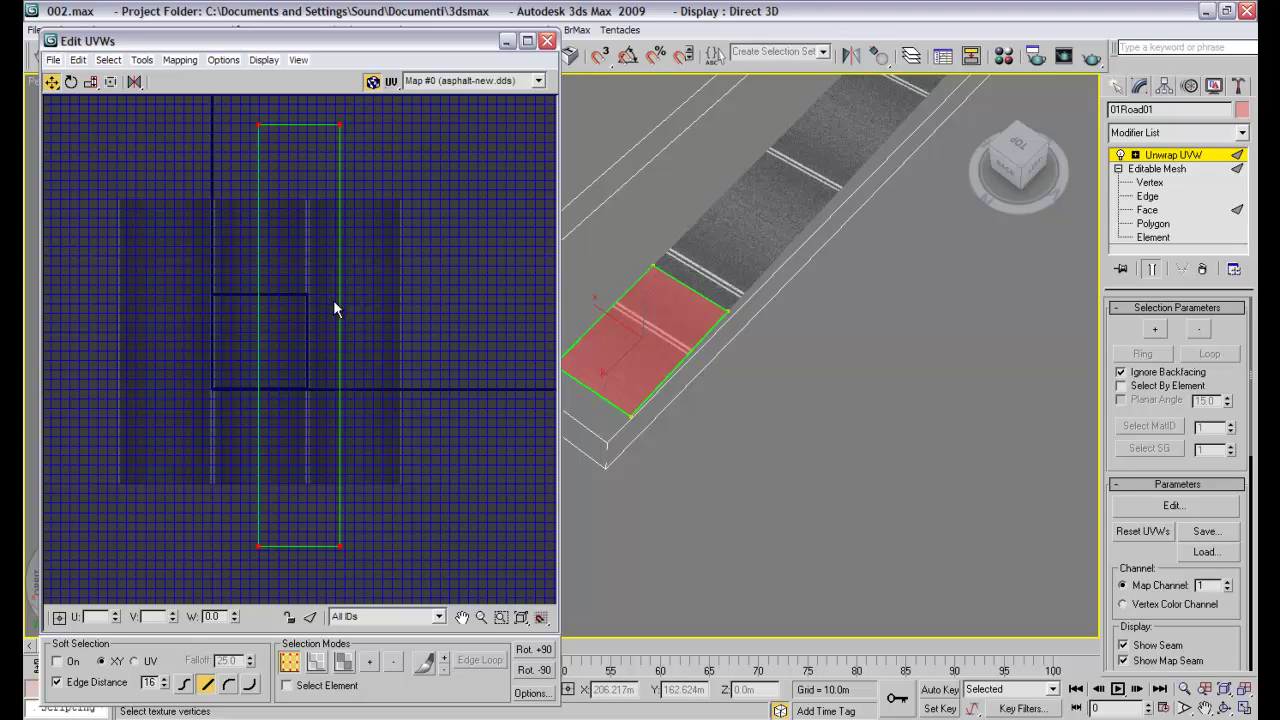
middle_drag(333, 300, 361, 284)
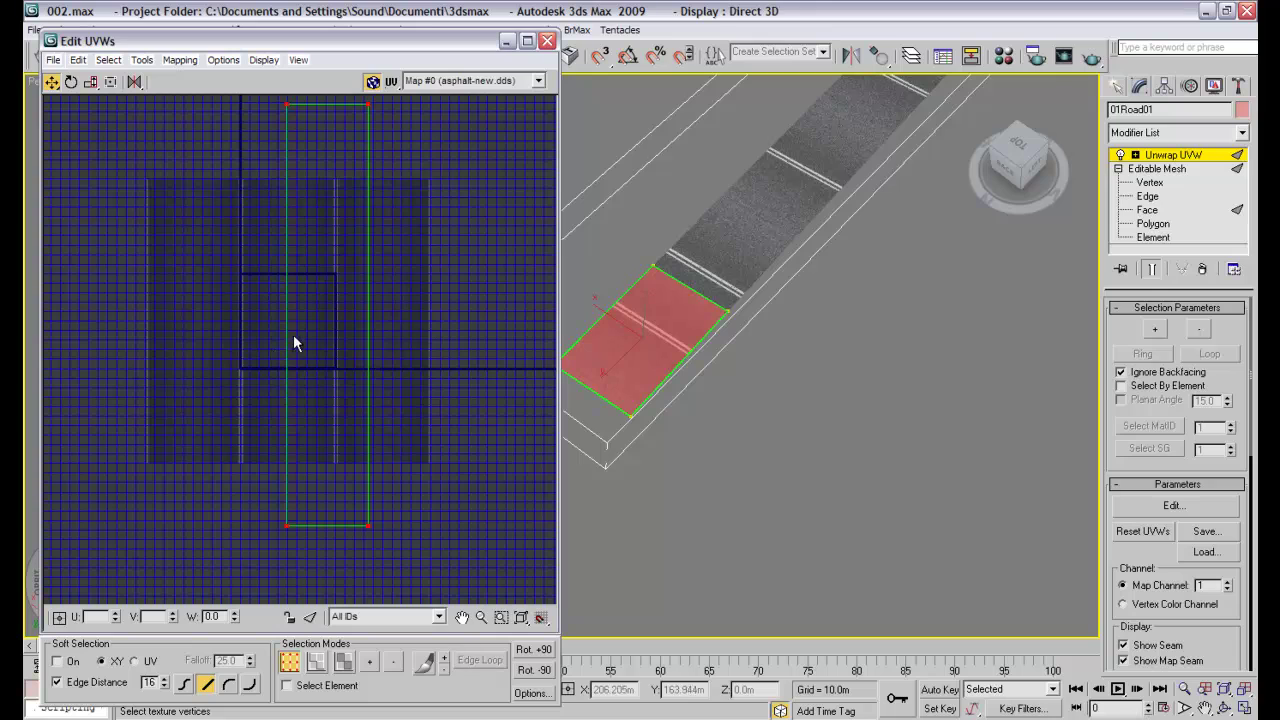
middle_drag(306, 293, 324, 279)
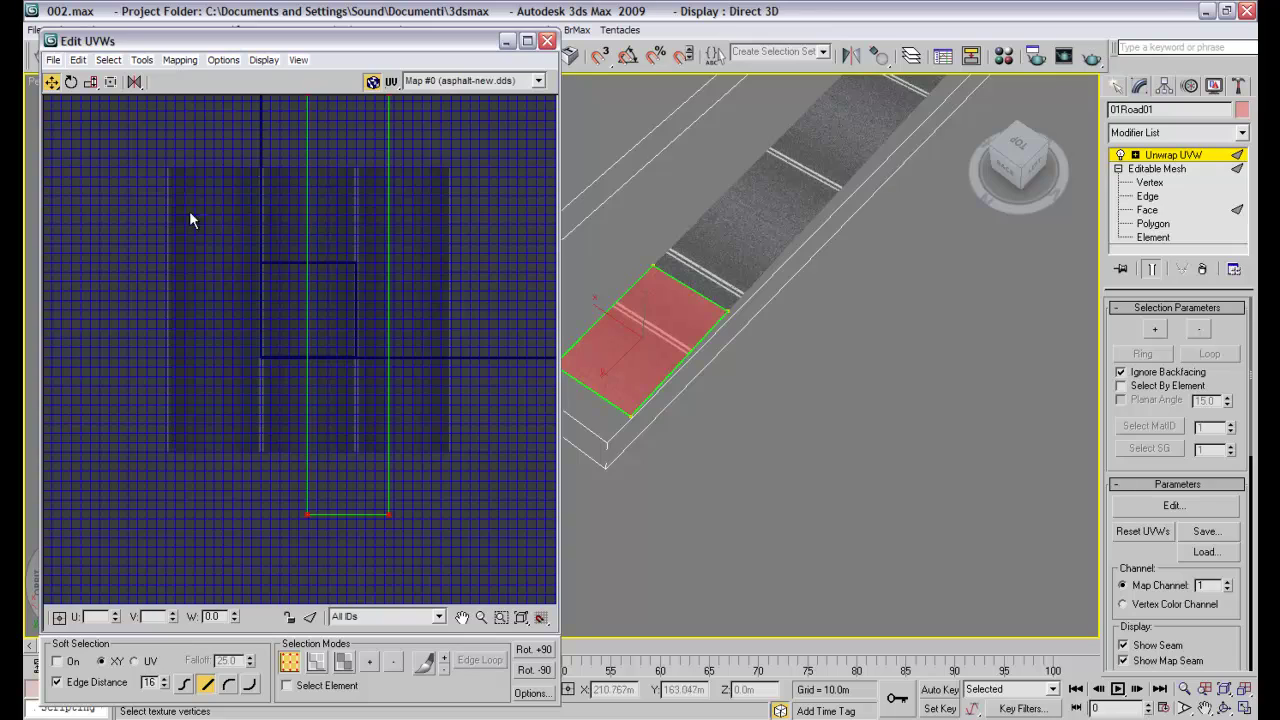
click(541, 618)
middle_drag(414, 305, 415, 360)
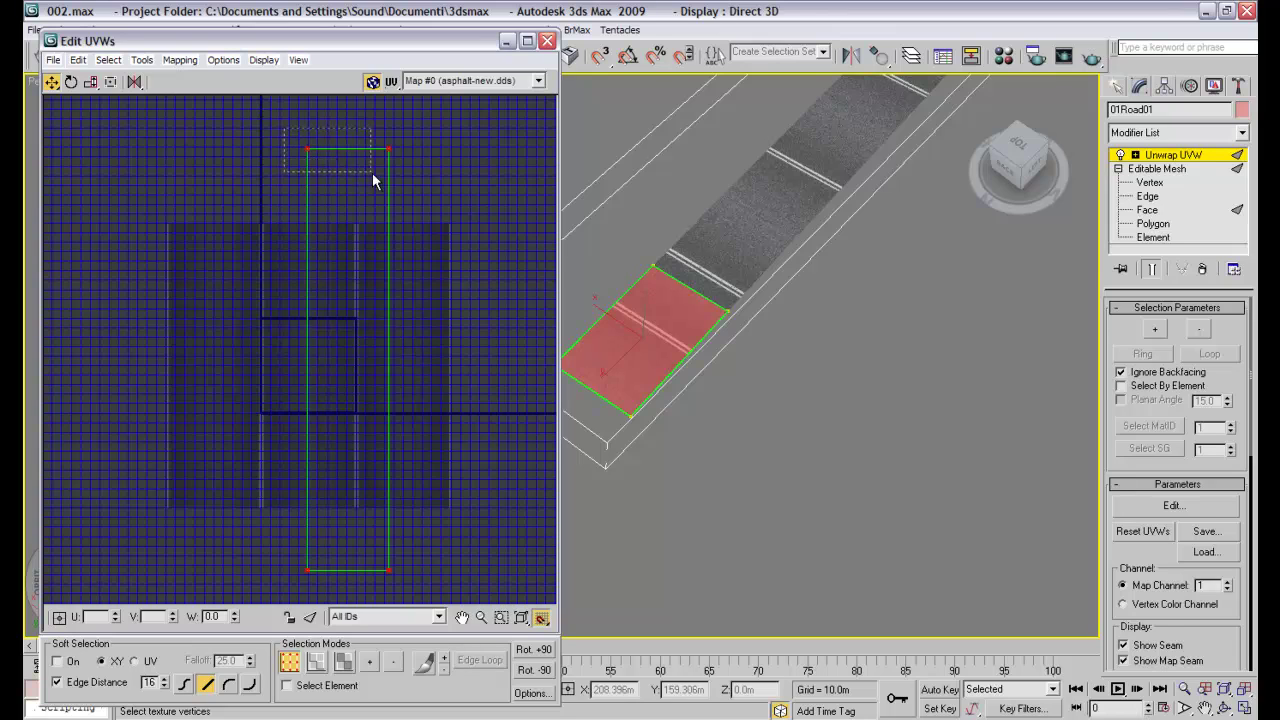
Select all four UV vertices of the road shell and rotate the shell about 90 degrees to lie horizontally.
drag(373, 176, 376, 173)
drag(245, 130, 459, 590)
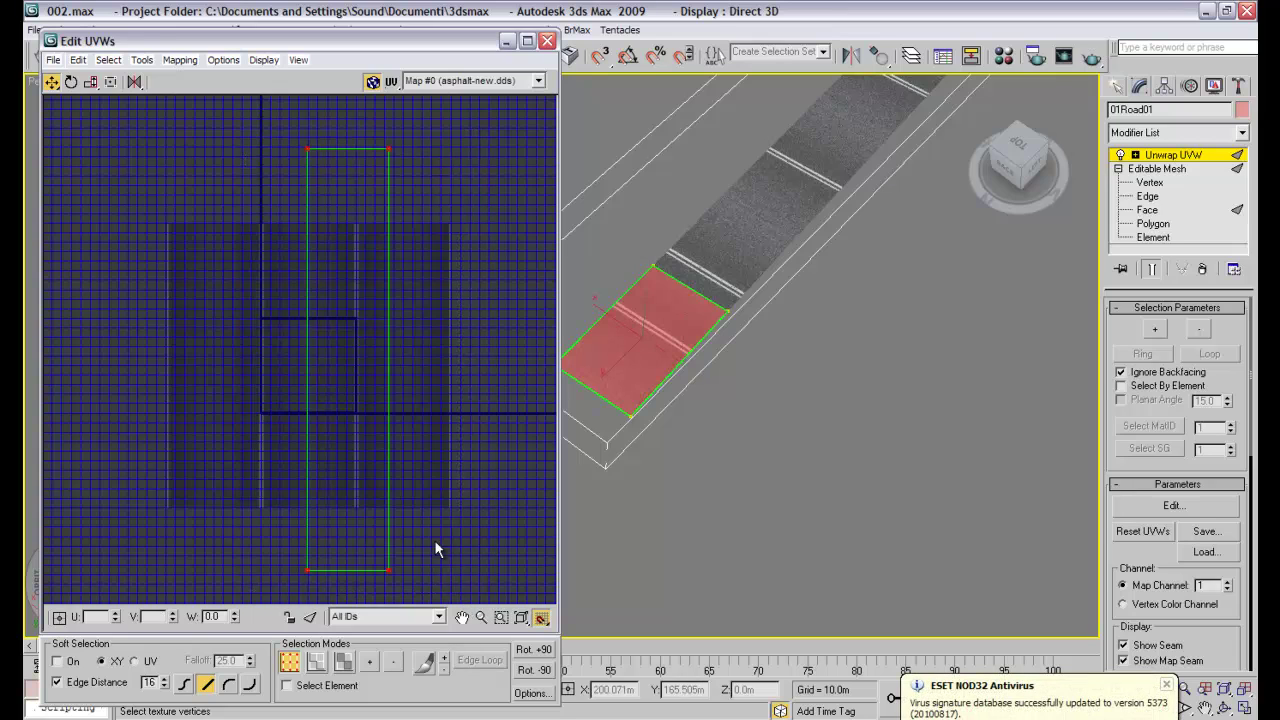
click(72, 84)
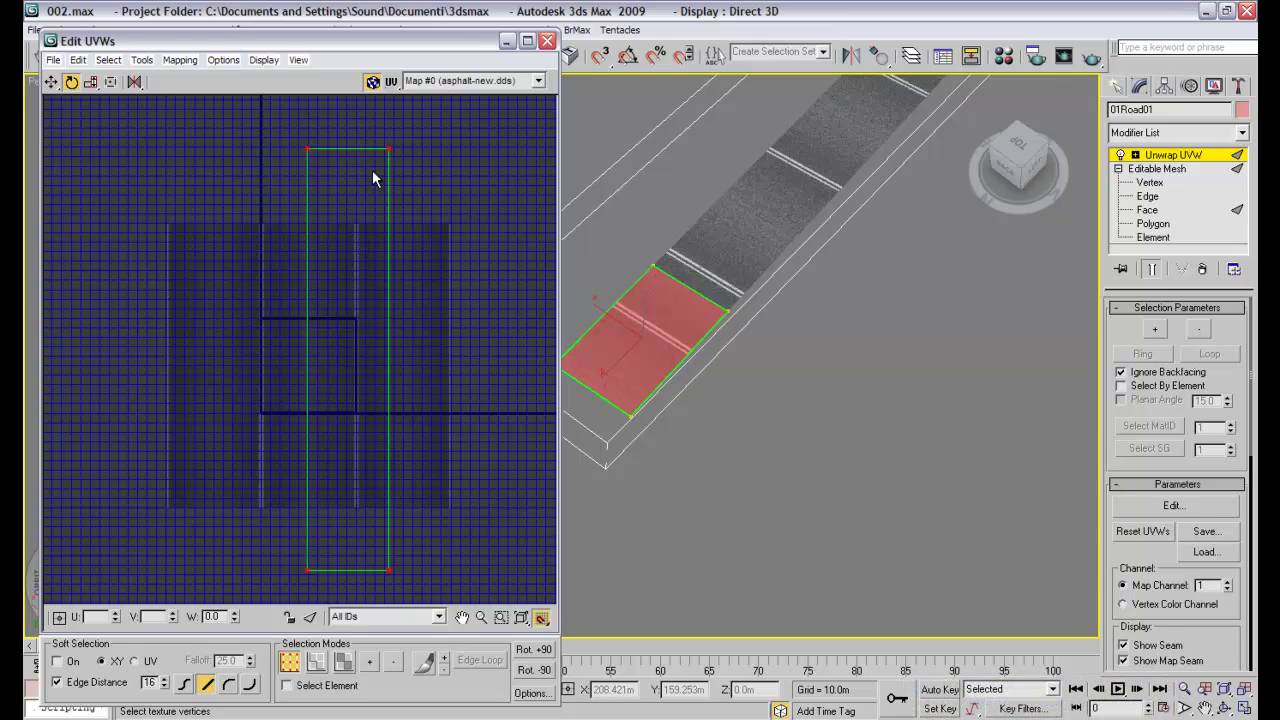
drag(389, 143, 372, 29)
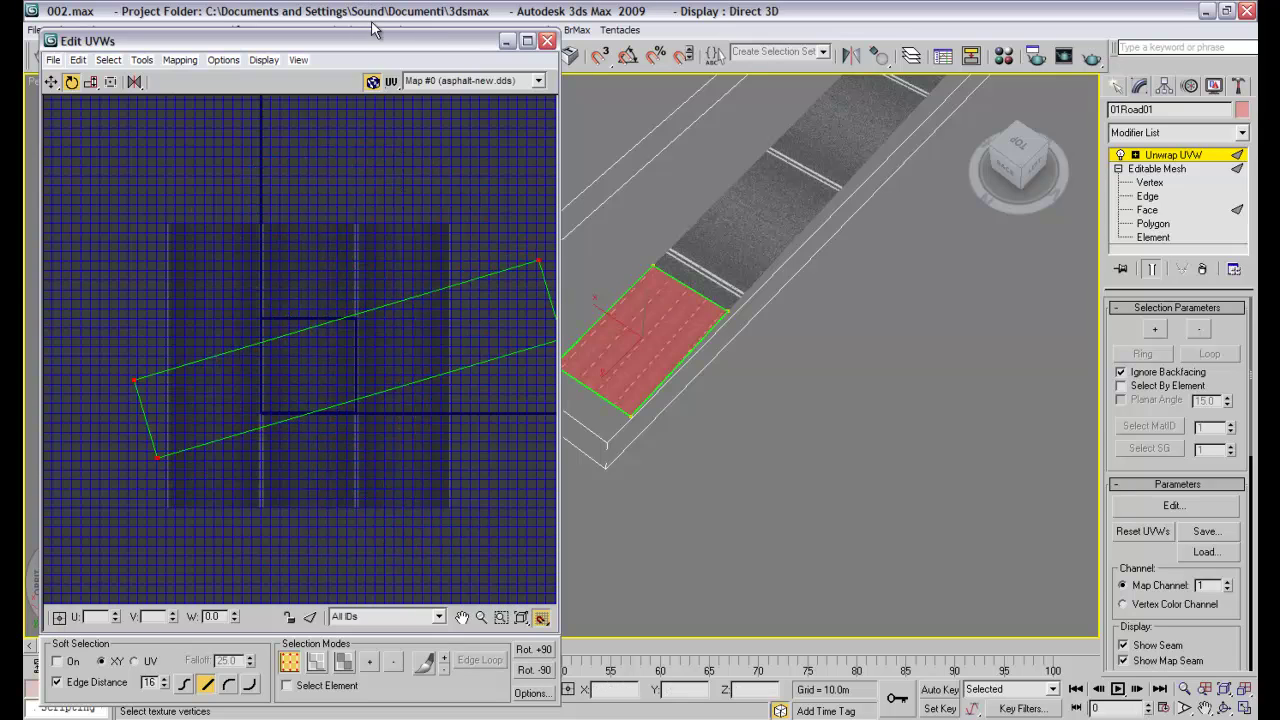
drag(545, 273, 461, 153)
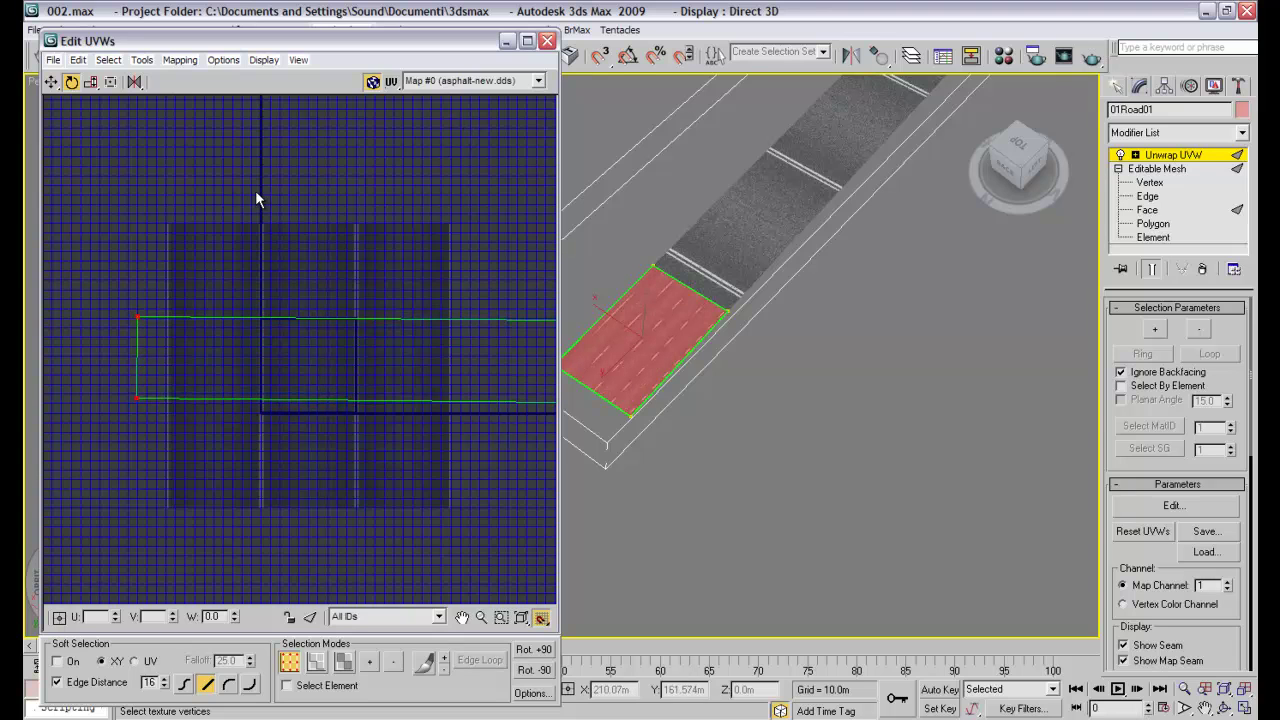
middle_drag(370, 226, 323, 220)
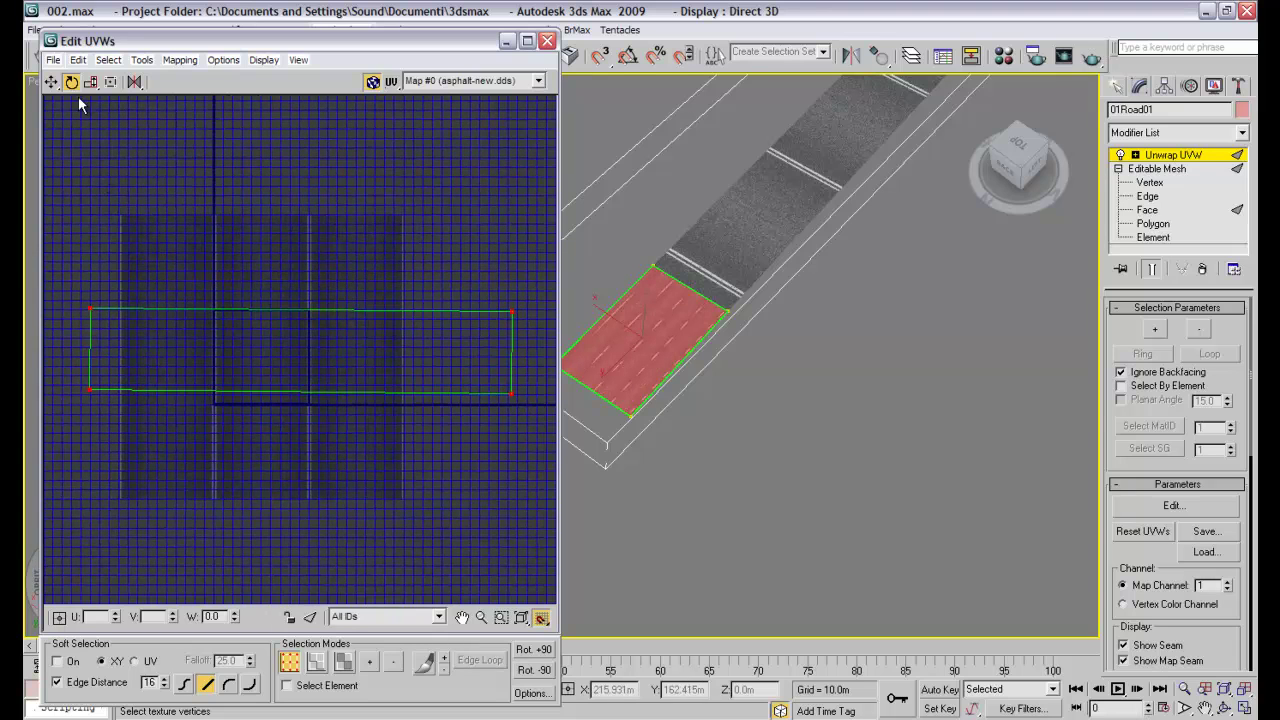
Move the shell's two upper UV vertices onto the asphalt strip's edges, at U 0.0, V 2.0 and U 0.973, V 2.0.
click(51, 81)
click(87, 297)
drag(92, 315, 93, 317)
drag(90, 314, 211, 218)
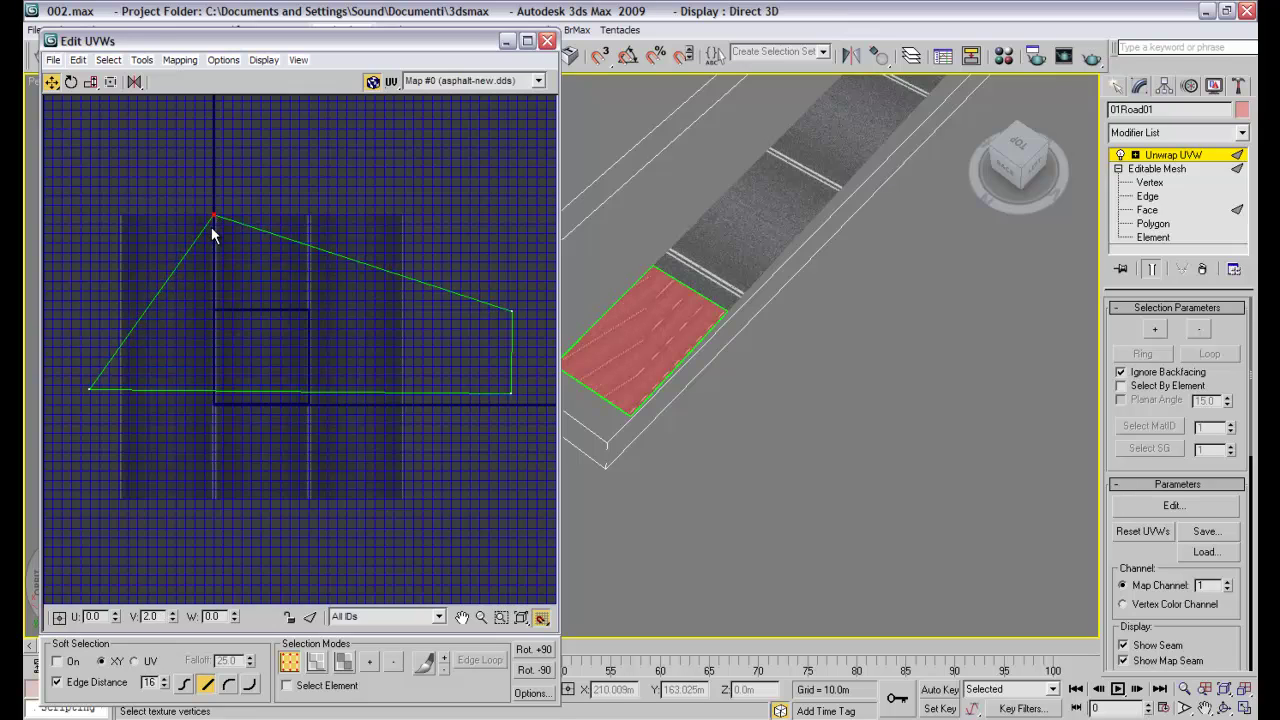
click(509, 313)
drag(509, 313, 303, 215)
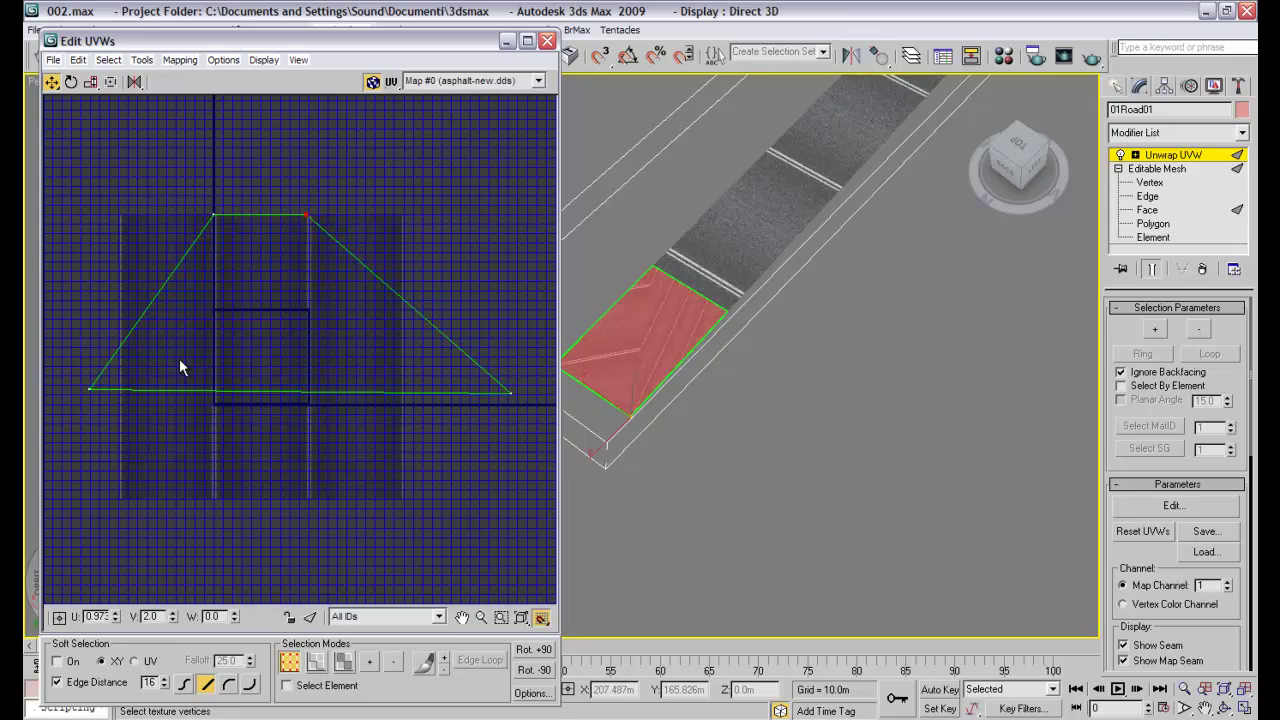
Move the shell's two lower UV vertices onto the asphalt strip's white edge lines, at the lower end of the tiled background.
click(86, 390)
drag(86, 390, 213, 500)
click(510, 394)
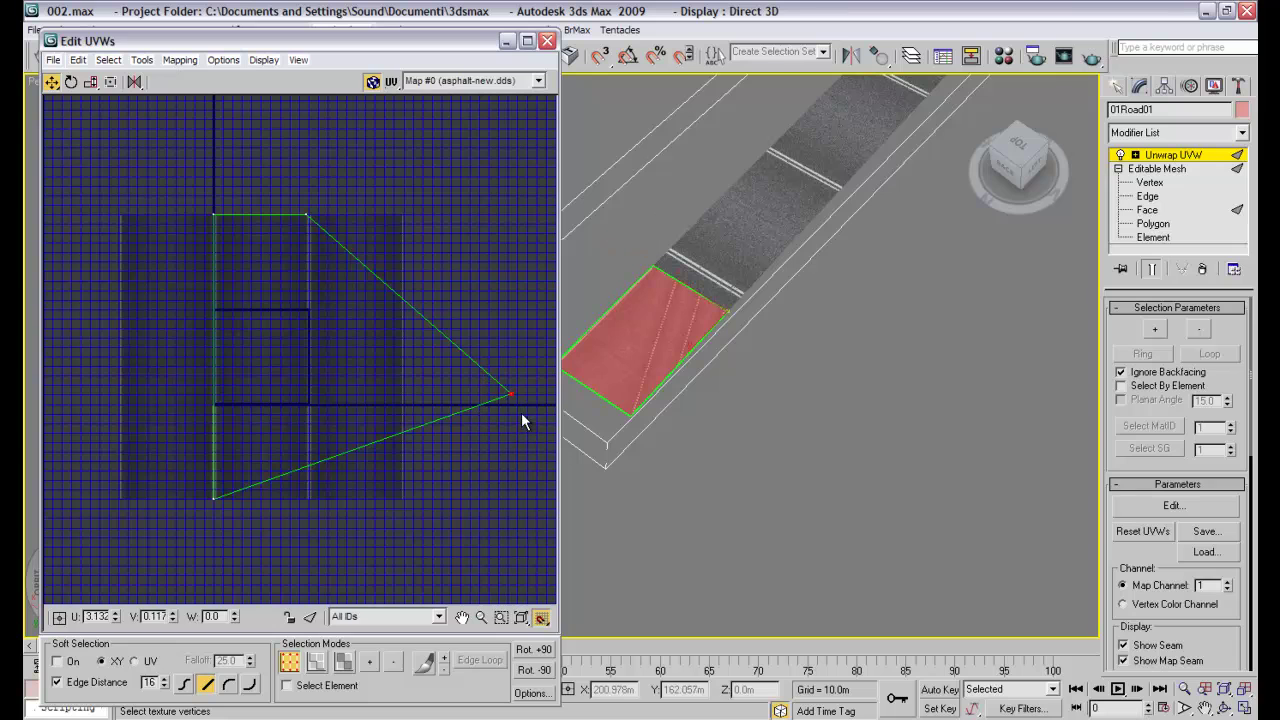
drag(512, 396, 308, 501)
Snap the shell's upper-right UV vertex onto the strip's white edge line at U 1.0, V 2.0.
scroll(303, 281, up, 5)
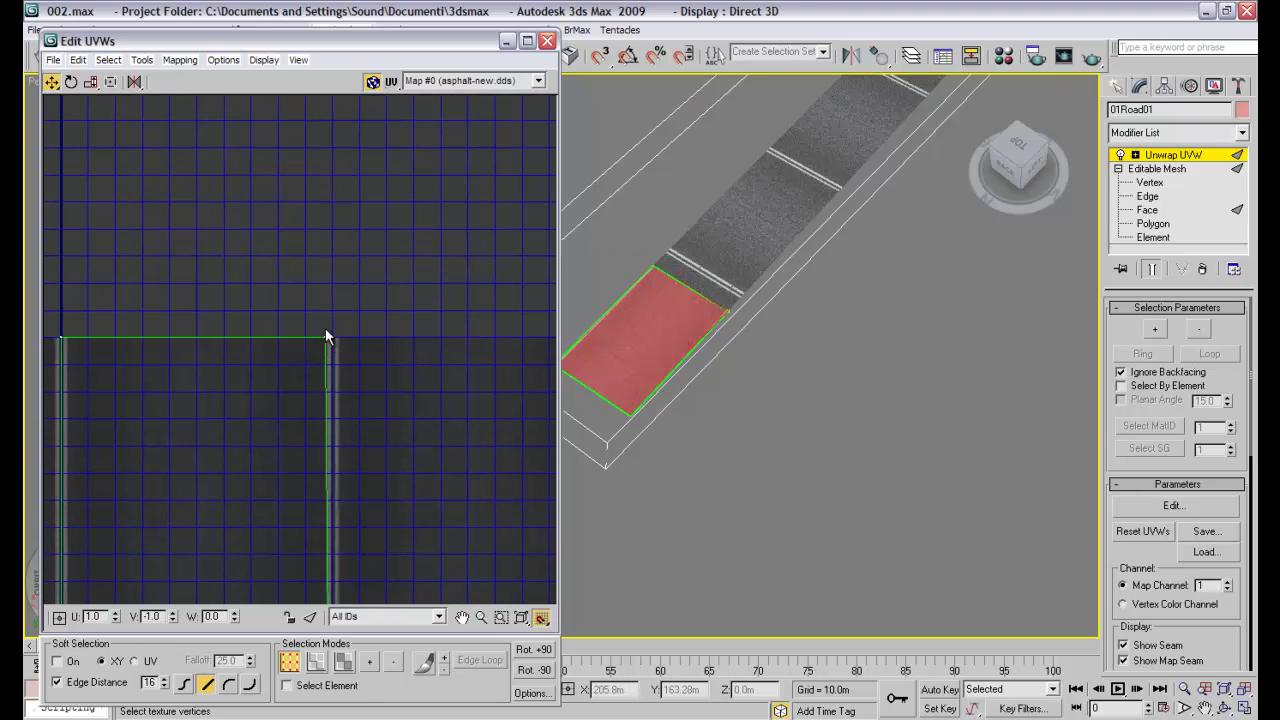
drag(320, 331, 348, 351)
scroll(306, 243, down, 2)
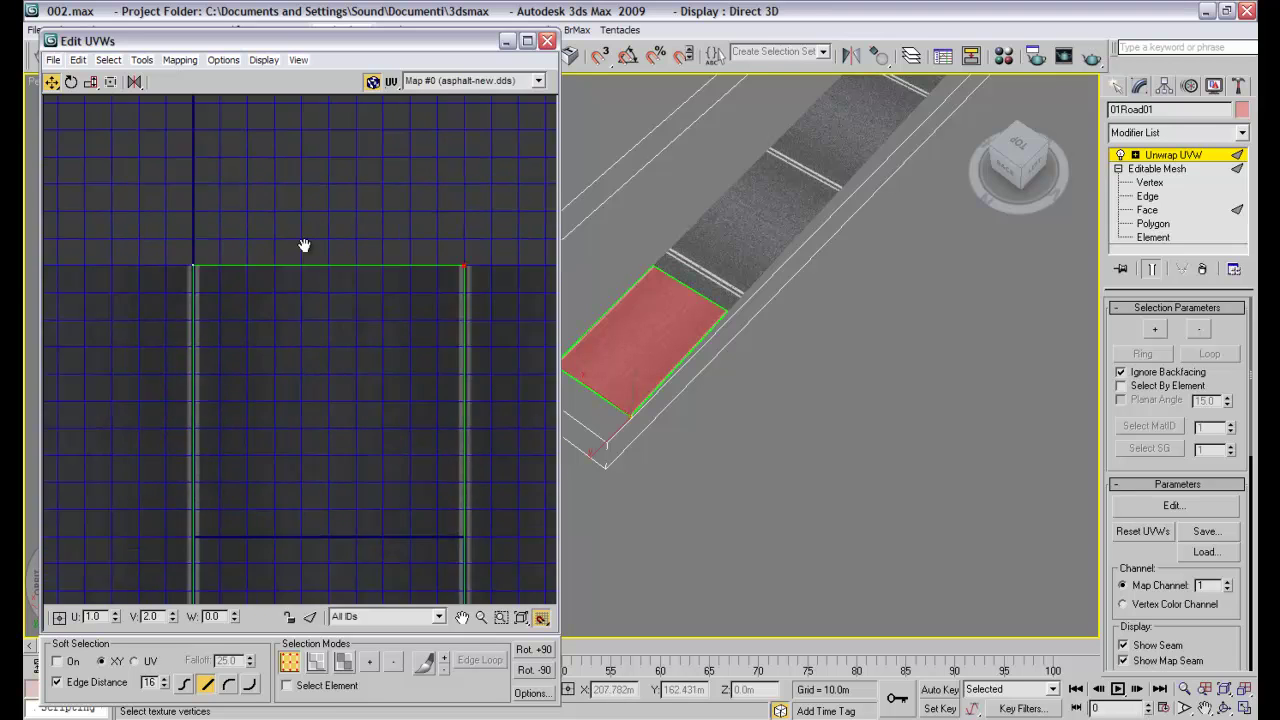
middle_drag(306, 243, 434, 487)
scroll(376, 235, down, 4)
middle_drag(376, 235, 317, 380)
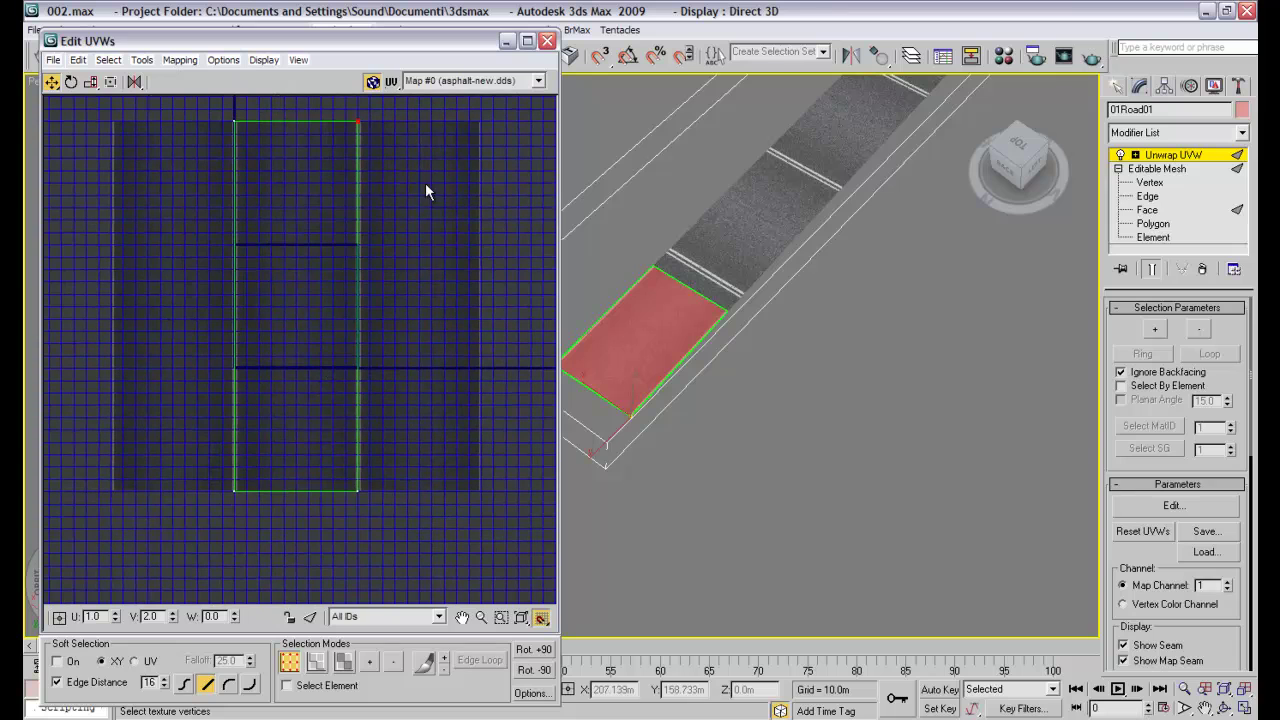
Close the UV editor, leave sub-object selection and inspect the asphalt texture on the first road section.
scroll(718, 400, up, 3)
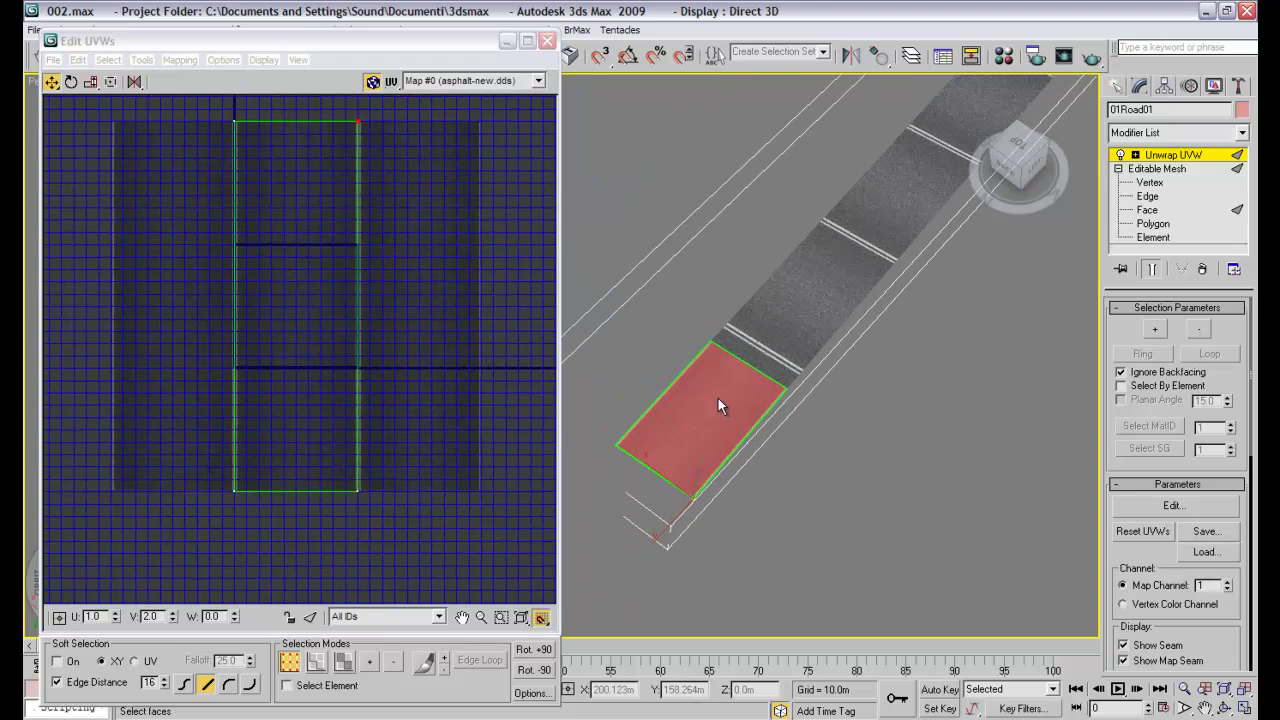
scroll(708, 380, up, 2)
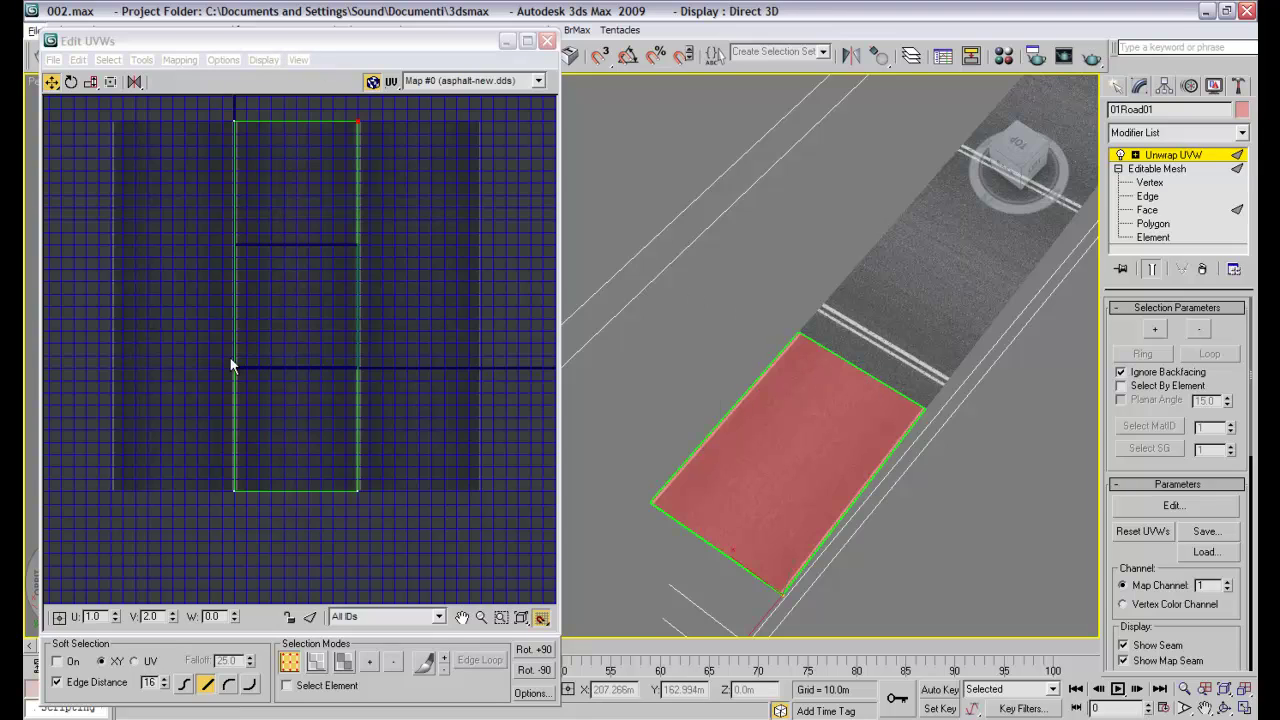
click(547, 42)
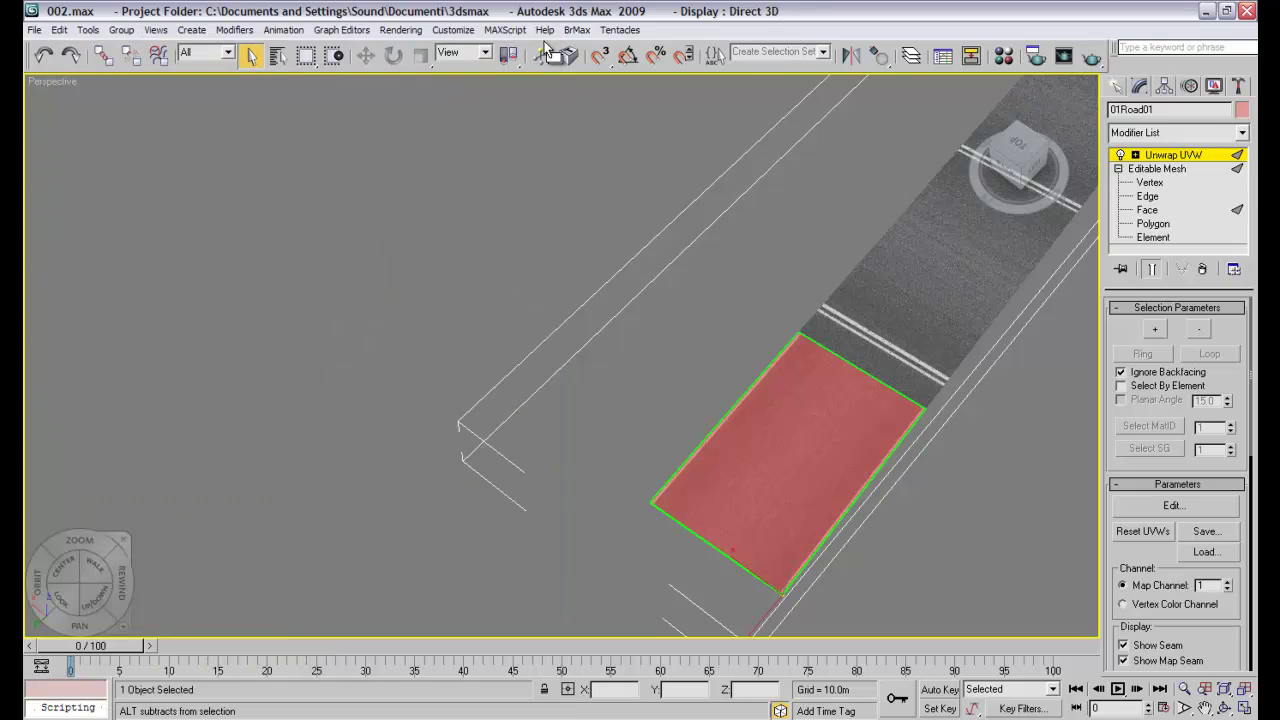
click(1200, 160)
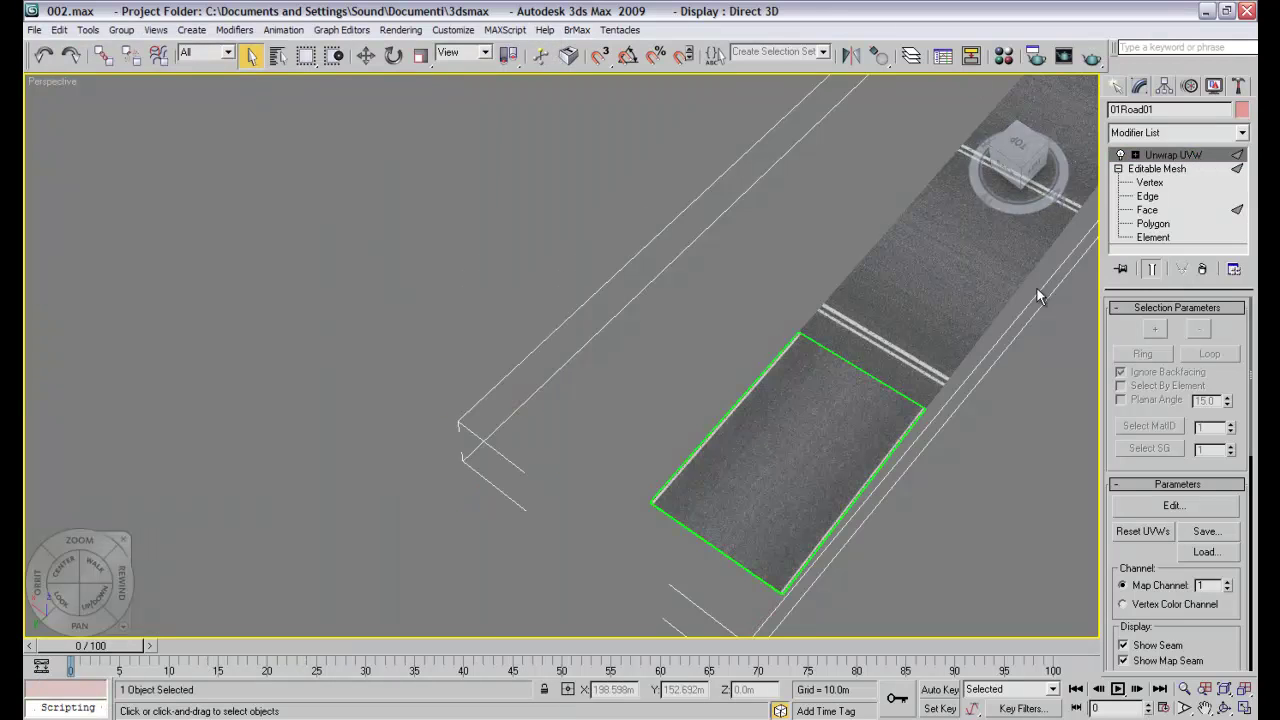
alt+middle_drag(1036, 287, 856, 347)
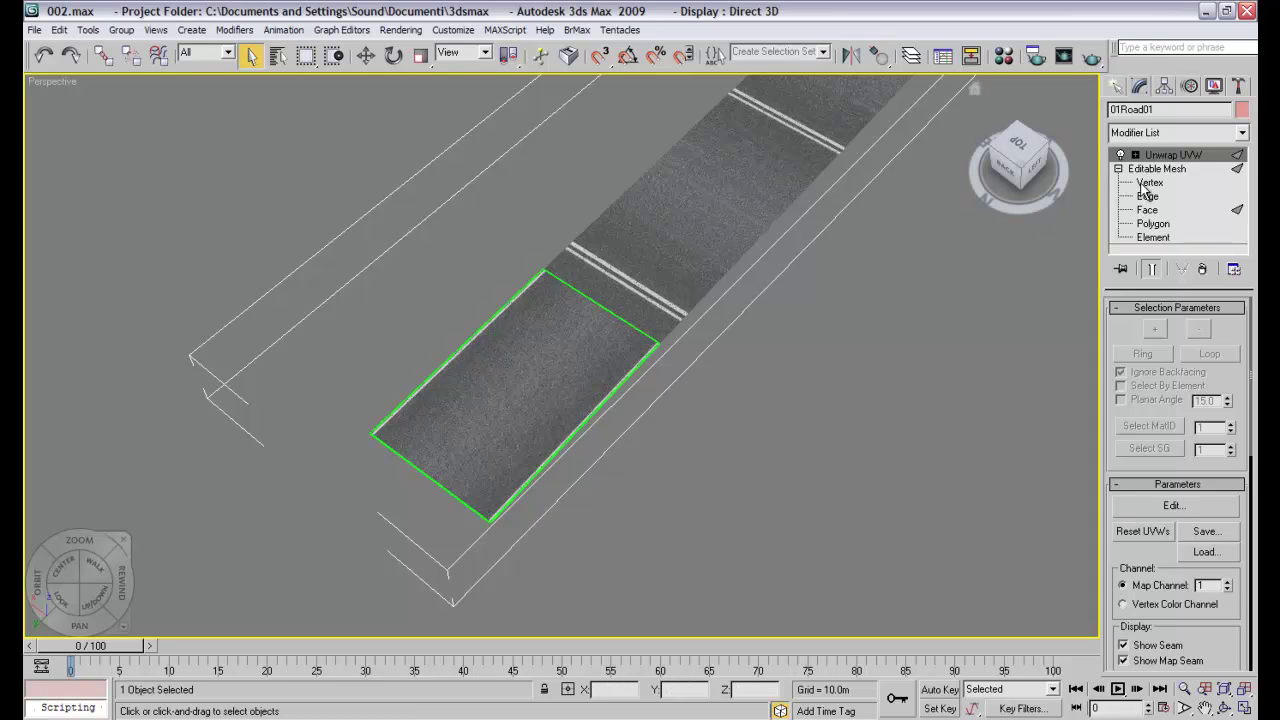
Enter the Face level of Unwrap UVW and reopen the UV editor for the selected road section.
click(1118, 168)
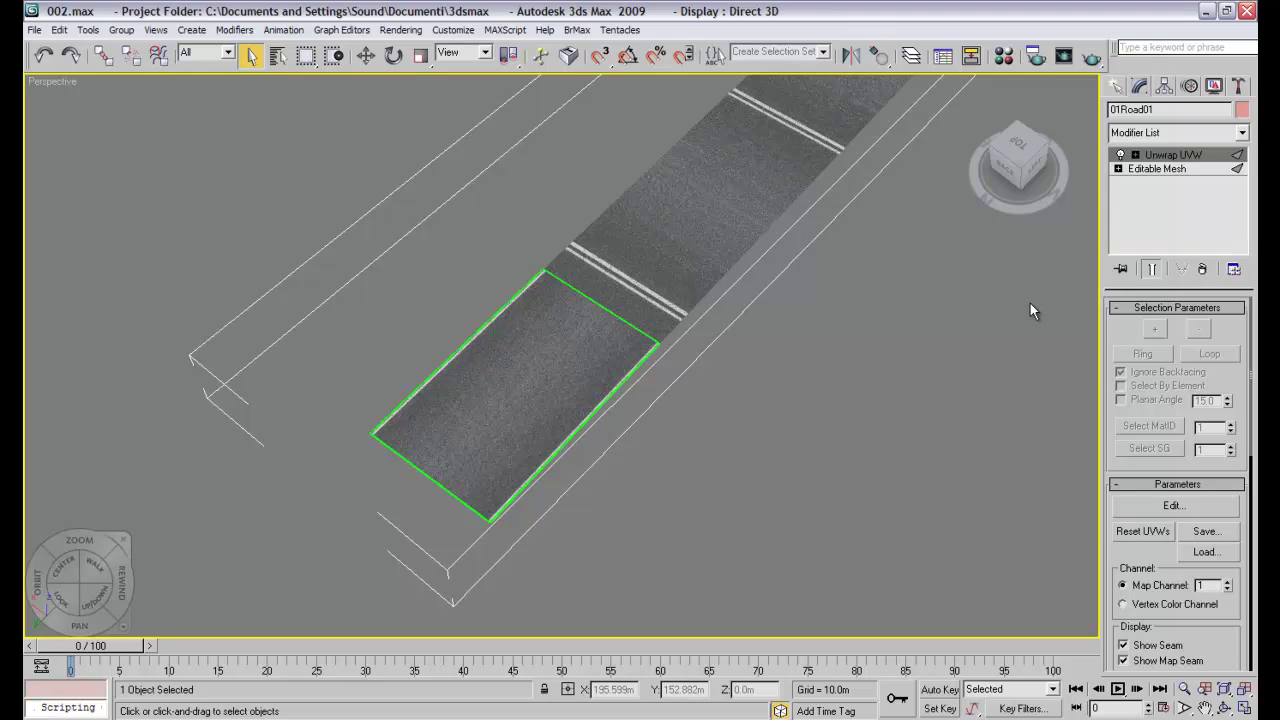
click(1135, 154)
click(1164, 196)
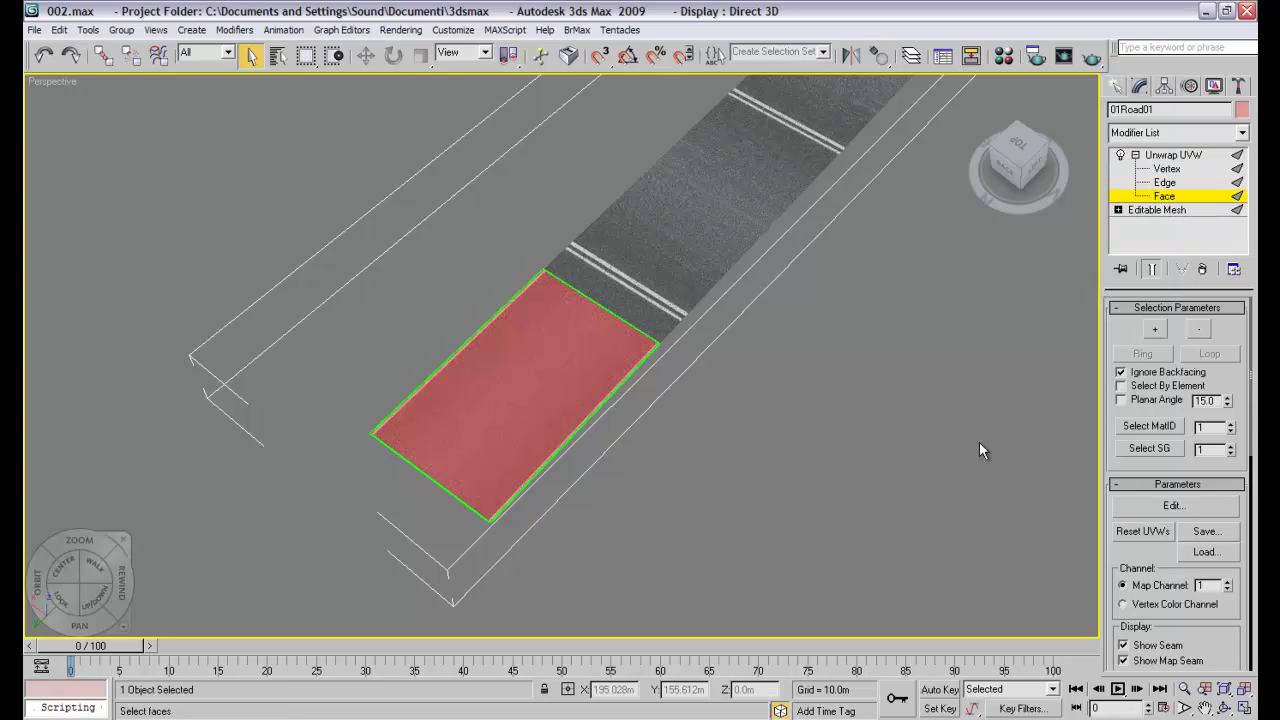
click(1121, 508)
scroll(377, 340, down, 3)
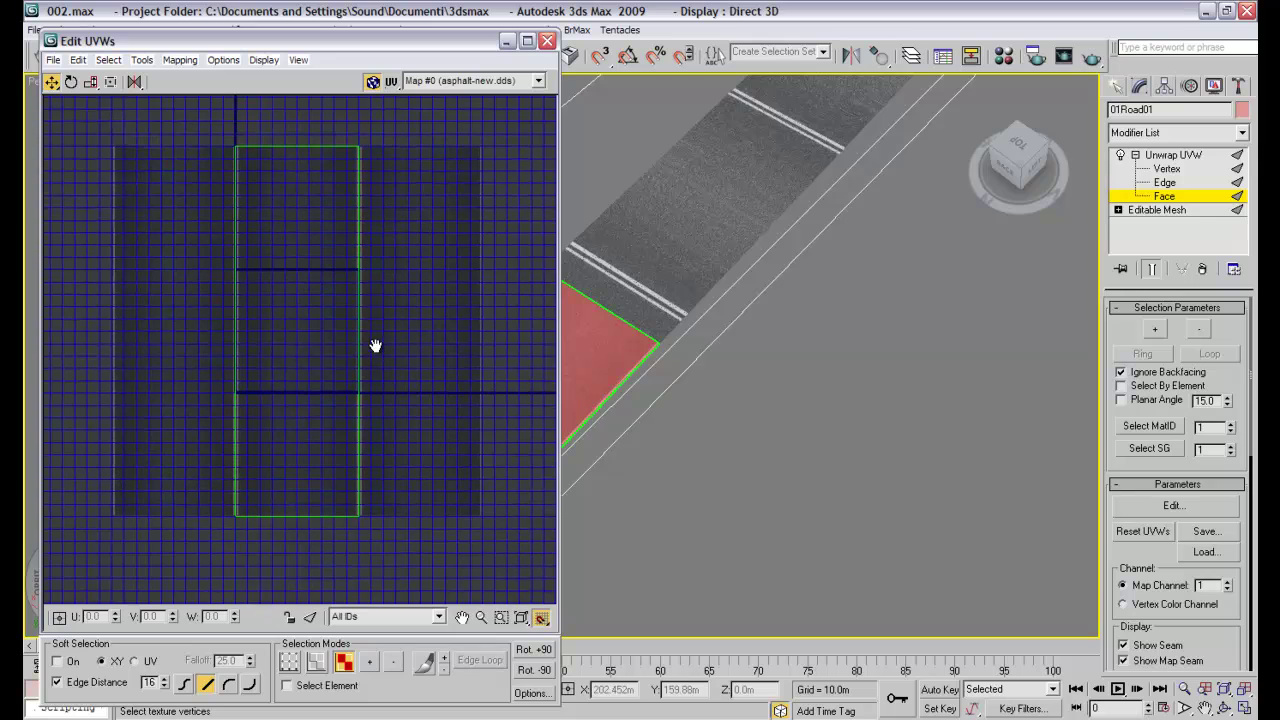
scroll(376, 342, down, 2)
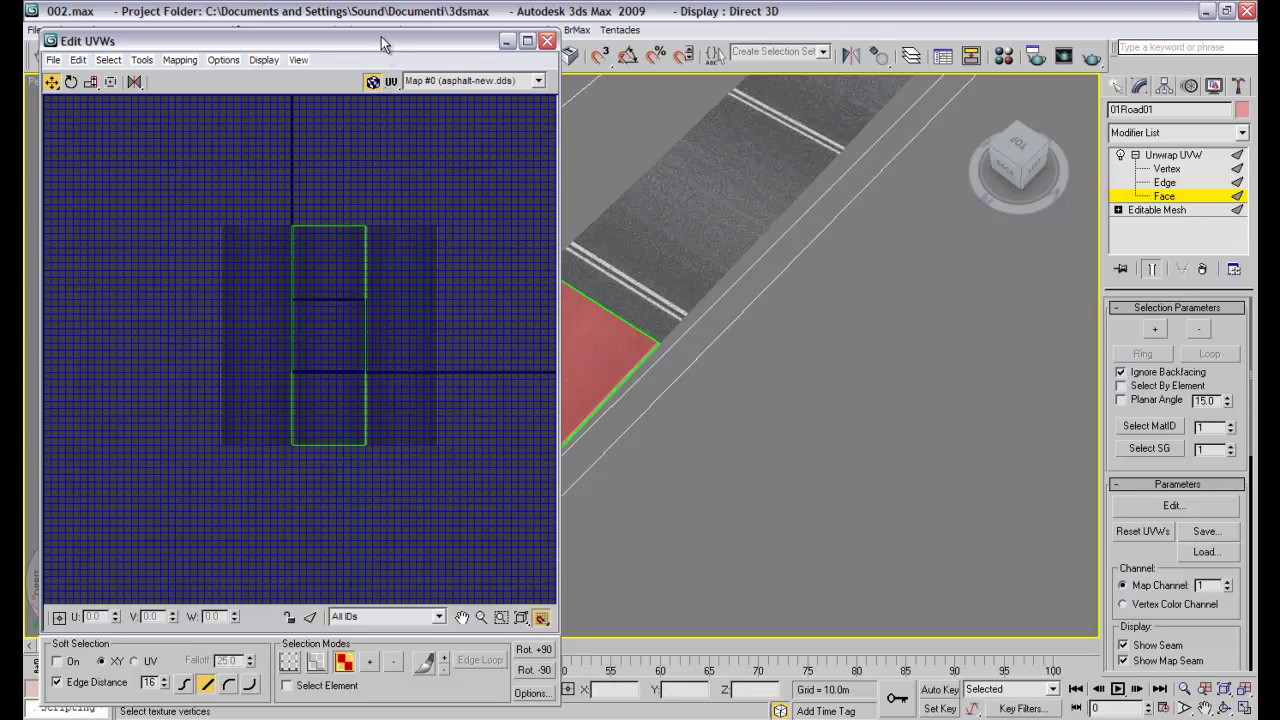
Show the UV editor's bitmap options and set the background tiling to 2 tiles.
mouse_move(384, 43)
mouse_down()
mouse_move(378, 135)
mouse_move(378, 24)
mouse_up()
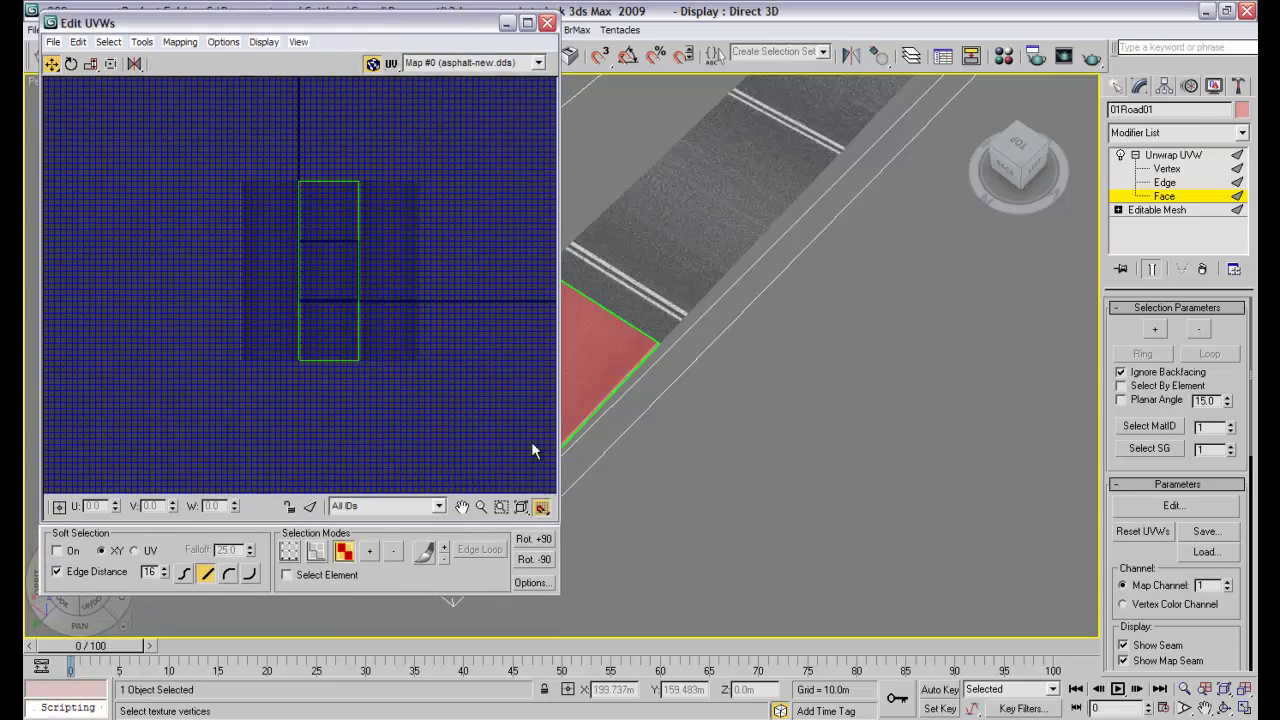
click(531, 585)
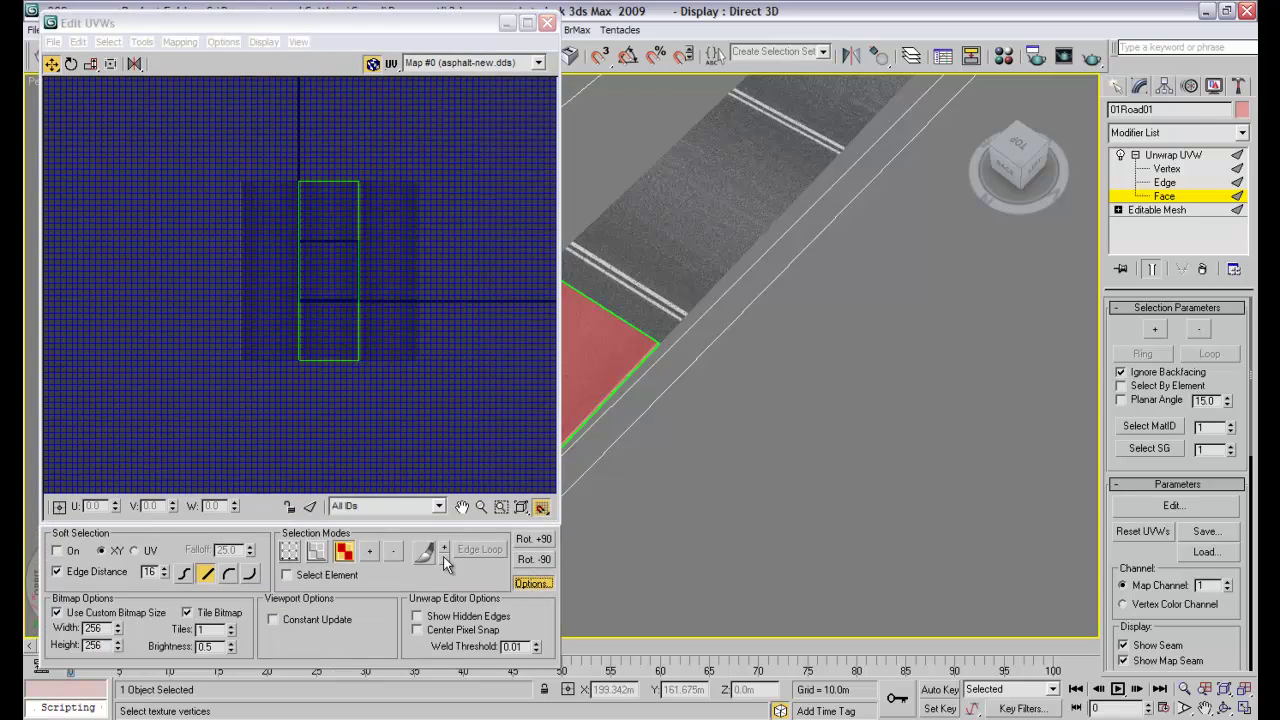
click(231, 626)
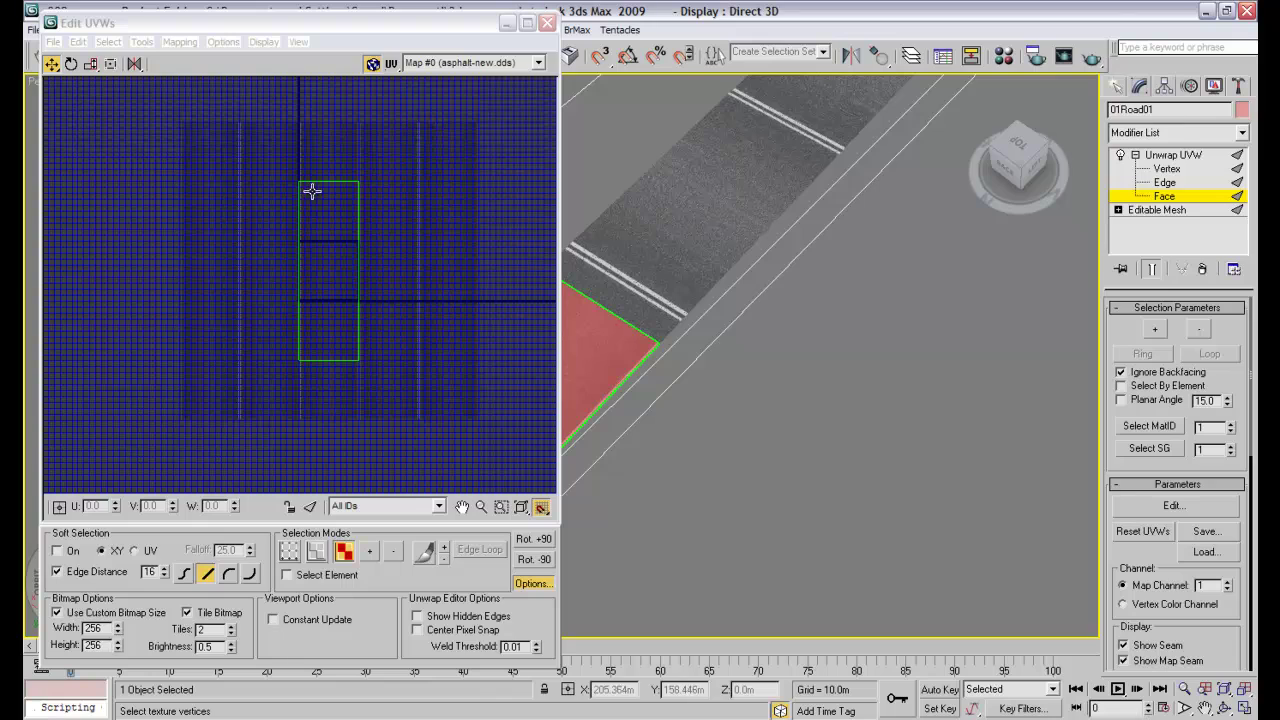
Stretch the shell in Vertex mode, moving its upper vertices to the tiled background's upper edge and its lower vertices to V -2.0.
click(290, 171)
drag(290, 171, 386, 228)
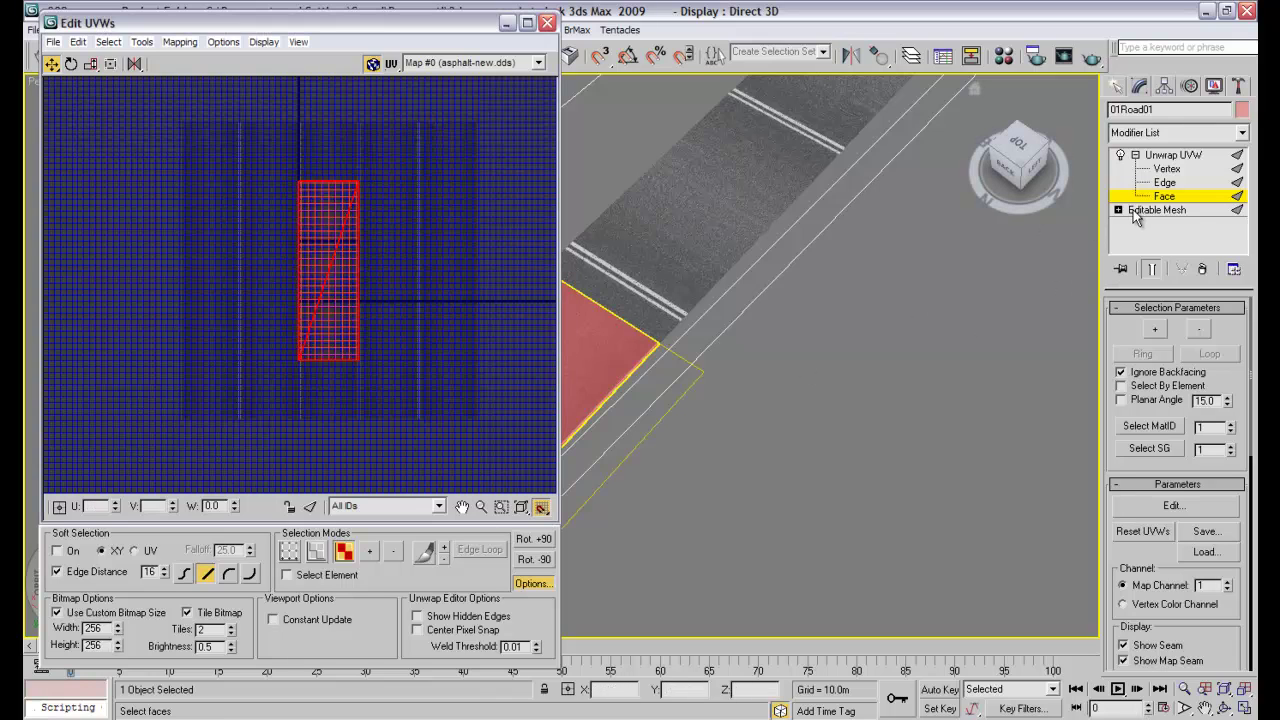
click(1166, 169)
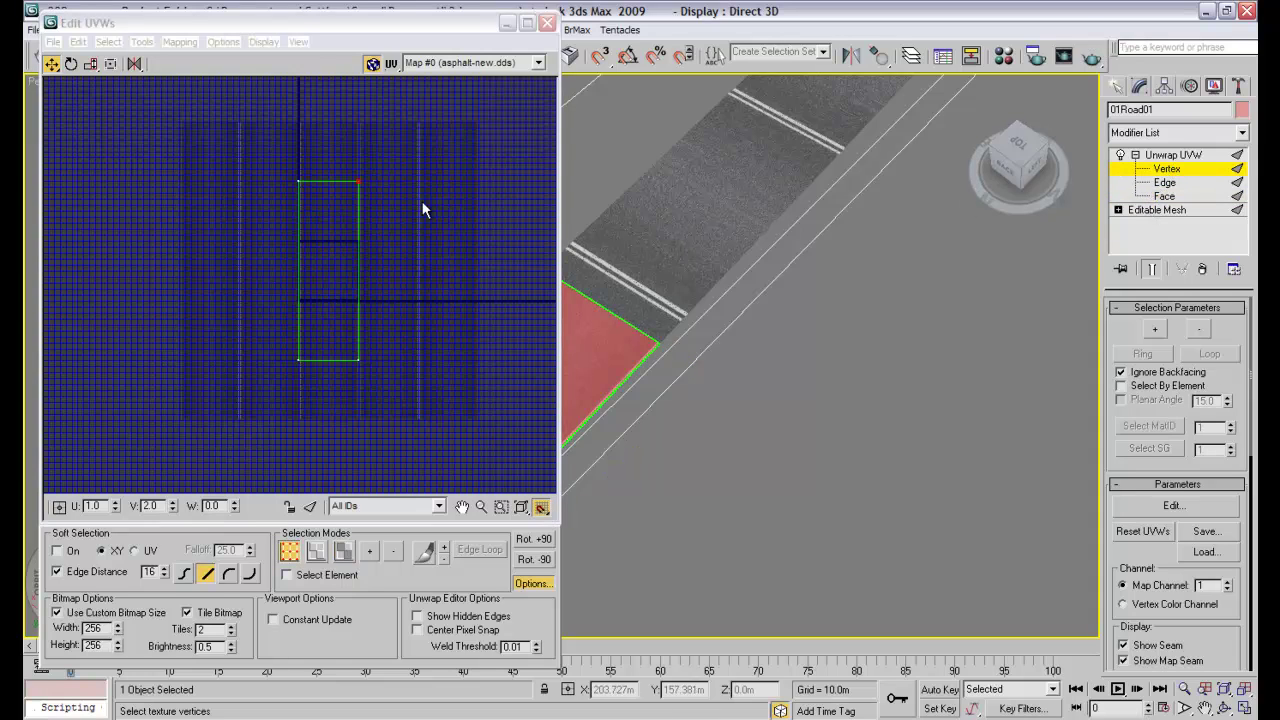
drag(359, 181, 358, 122)
drag(298, 180, 298, 122)
drag(358, 360, 357, 416)
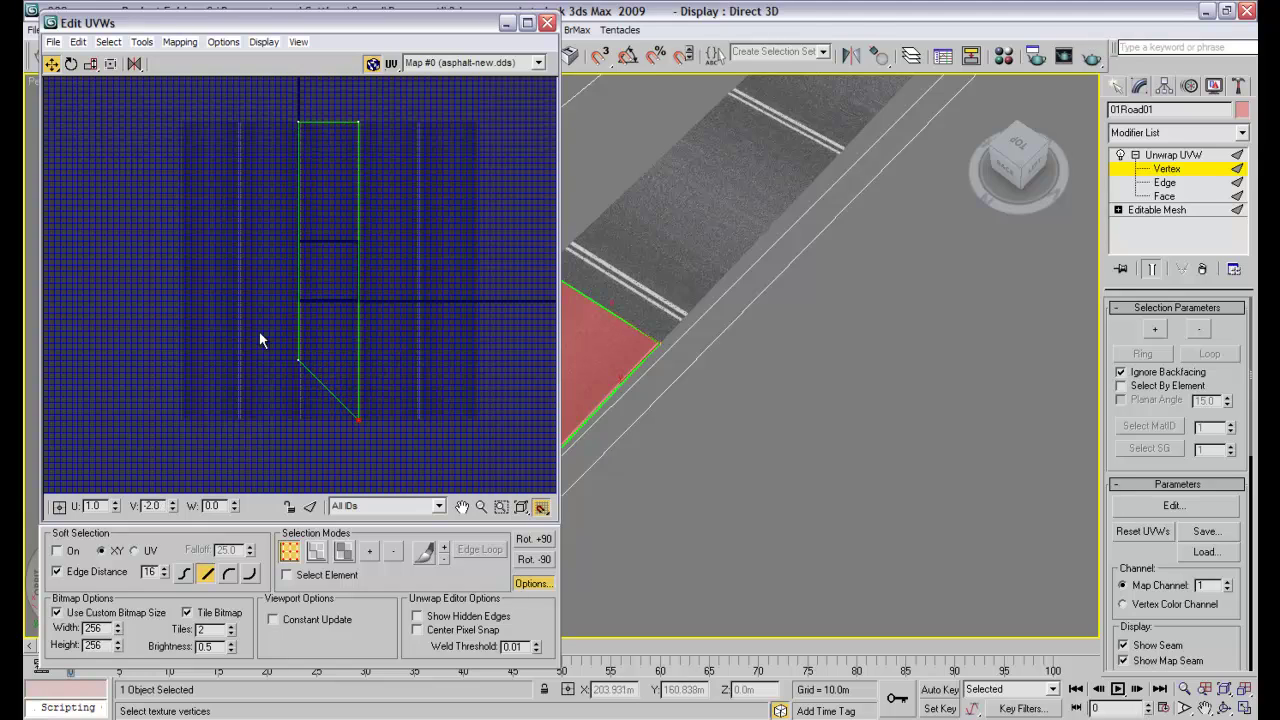
drag(298, 360, 297, 416)
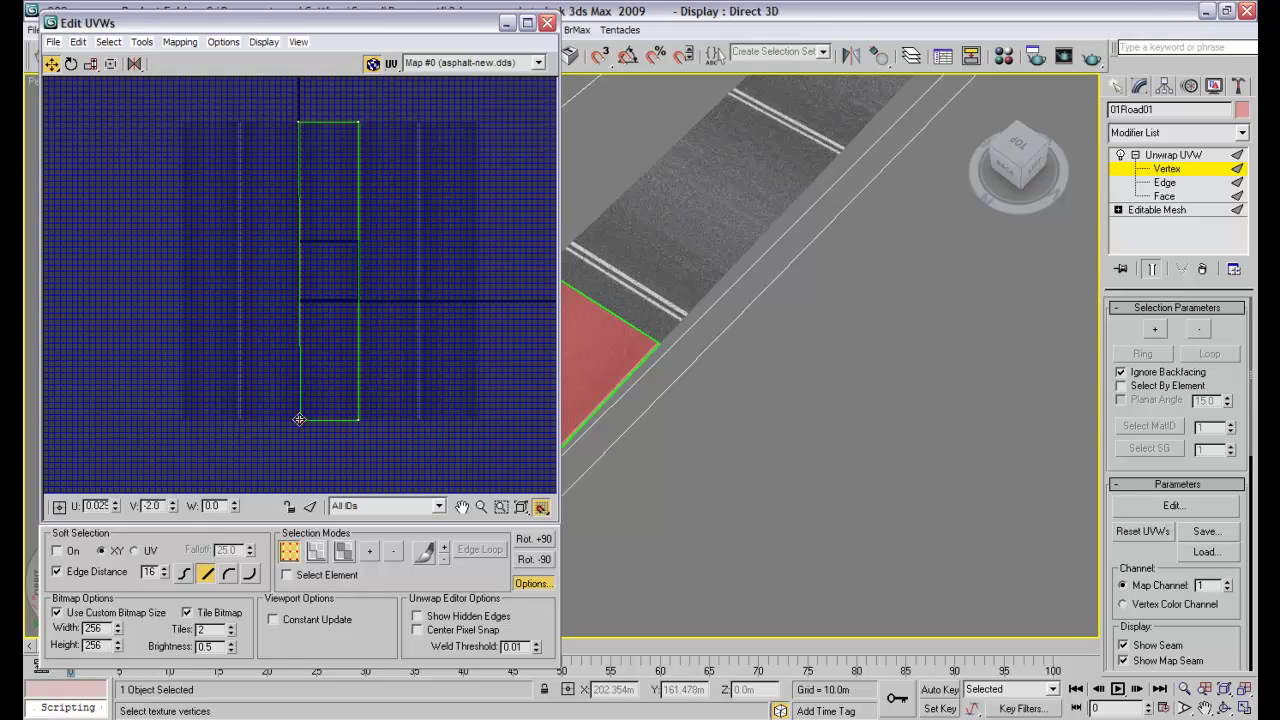
Examine how the stretched shell's corners and long sides align with the white edge lines of the asphalt texture.
scroll(330, 410, up, 5)
middle_drag(337, 415, 360, 237)
scroll(362, 255, up, 3)
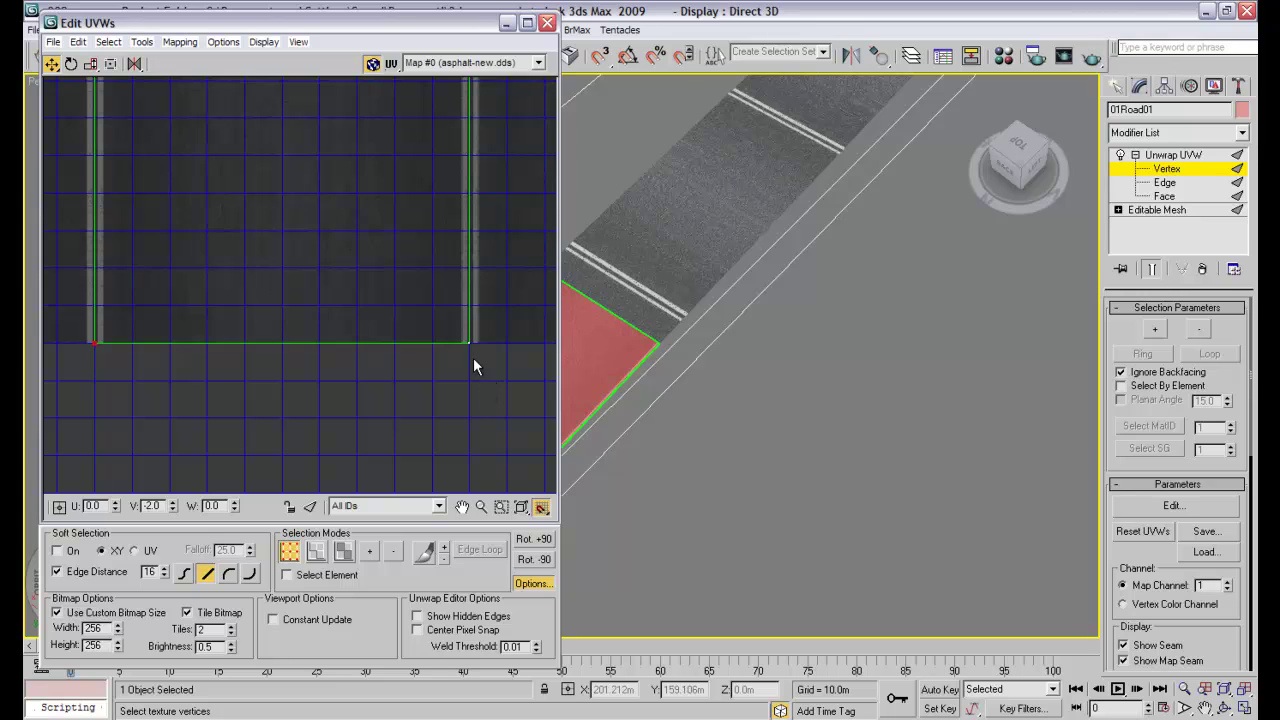
middle_drag(460, 274, 443, 400)
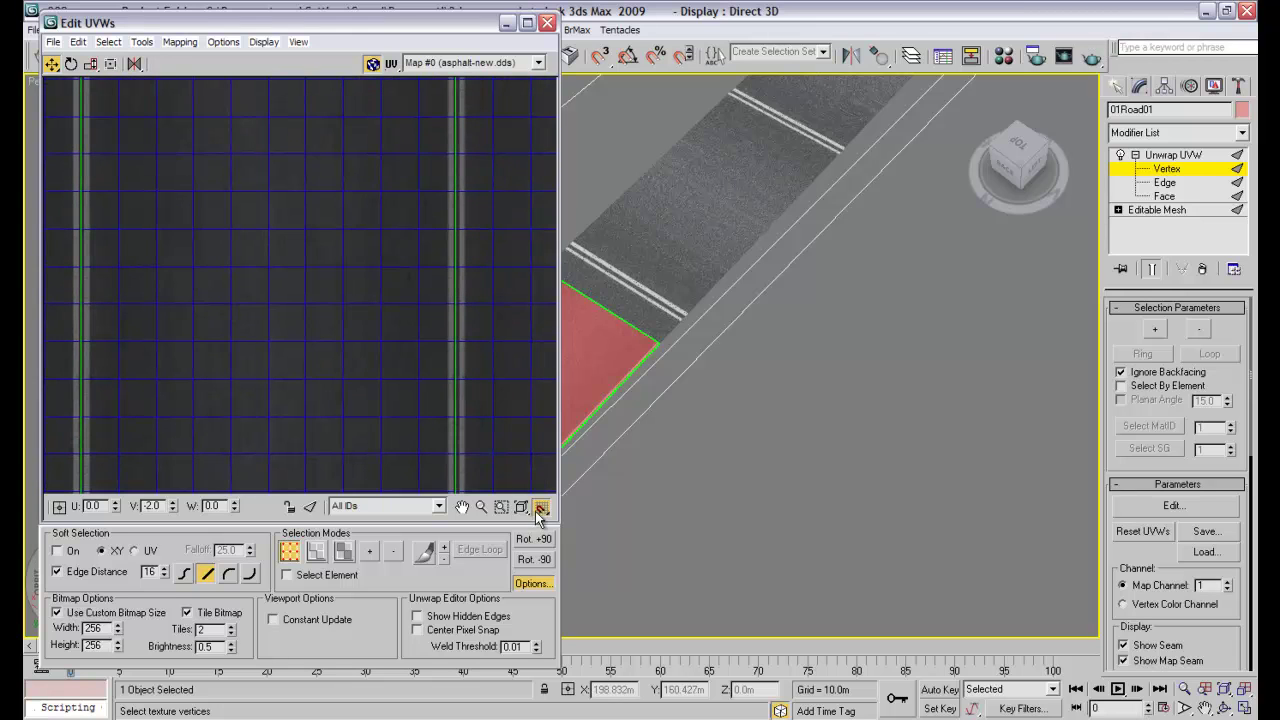
middle_drag(493, 246, 429, 257)
scroll(397, 191, up, 2)
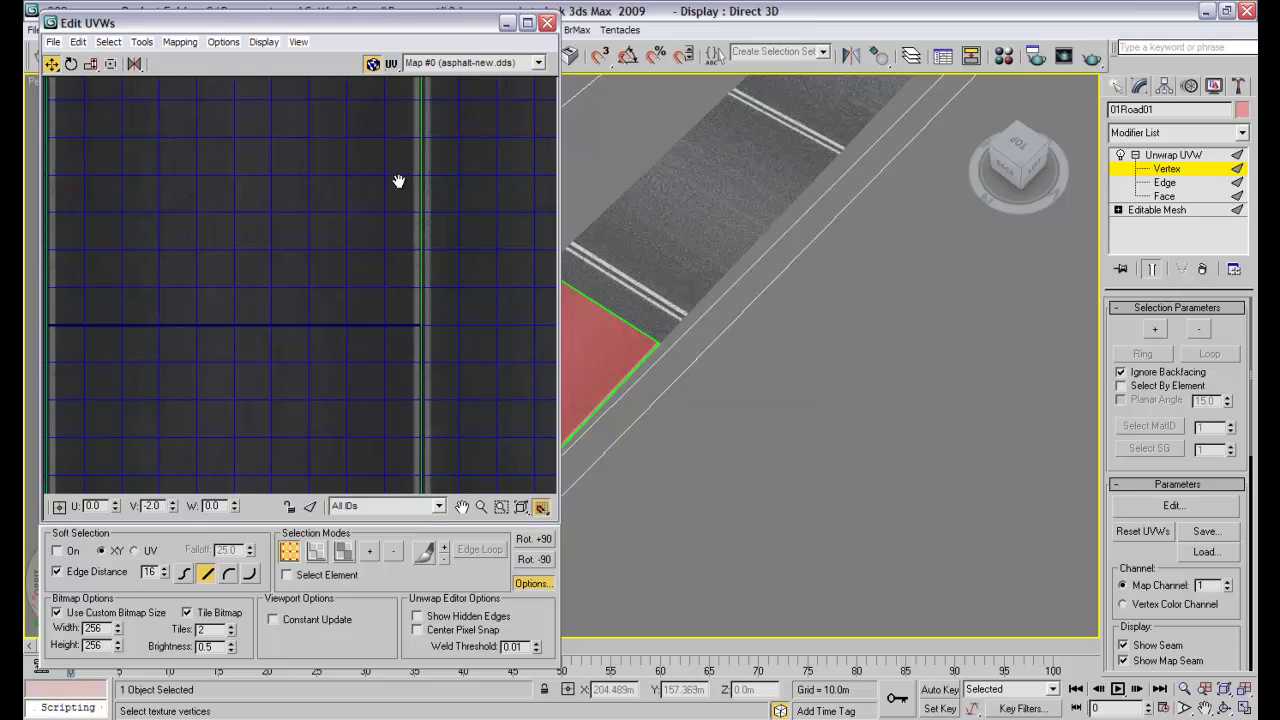
middle_drag(397, 189, 378, 192)
scroll(397, 463, down, 3)
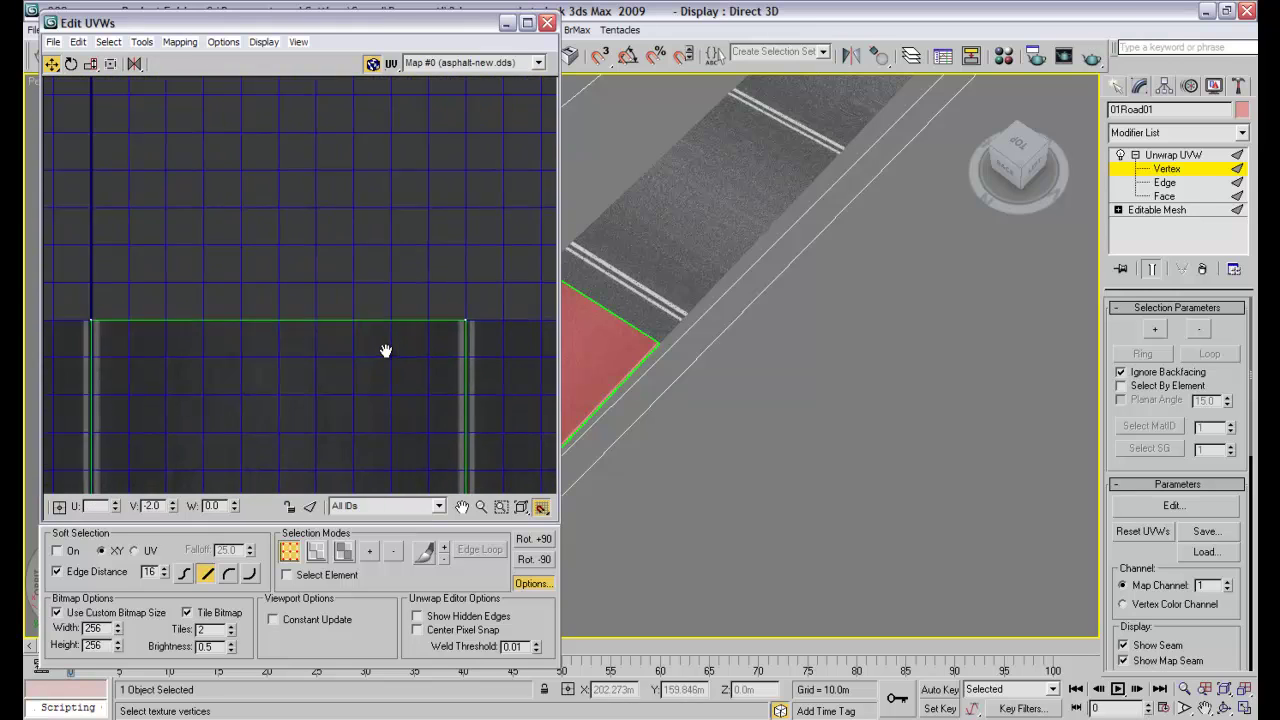
scroll(418, 342, down, 2)
scroll(415, 331, down, 2)
middle_drag(409, 329, 398, 155)
scroll(398, 155, down, 2)
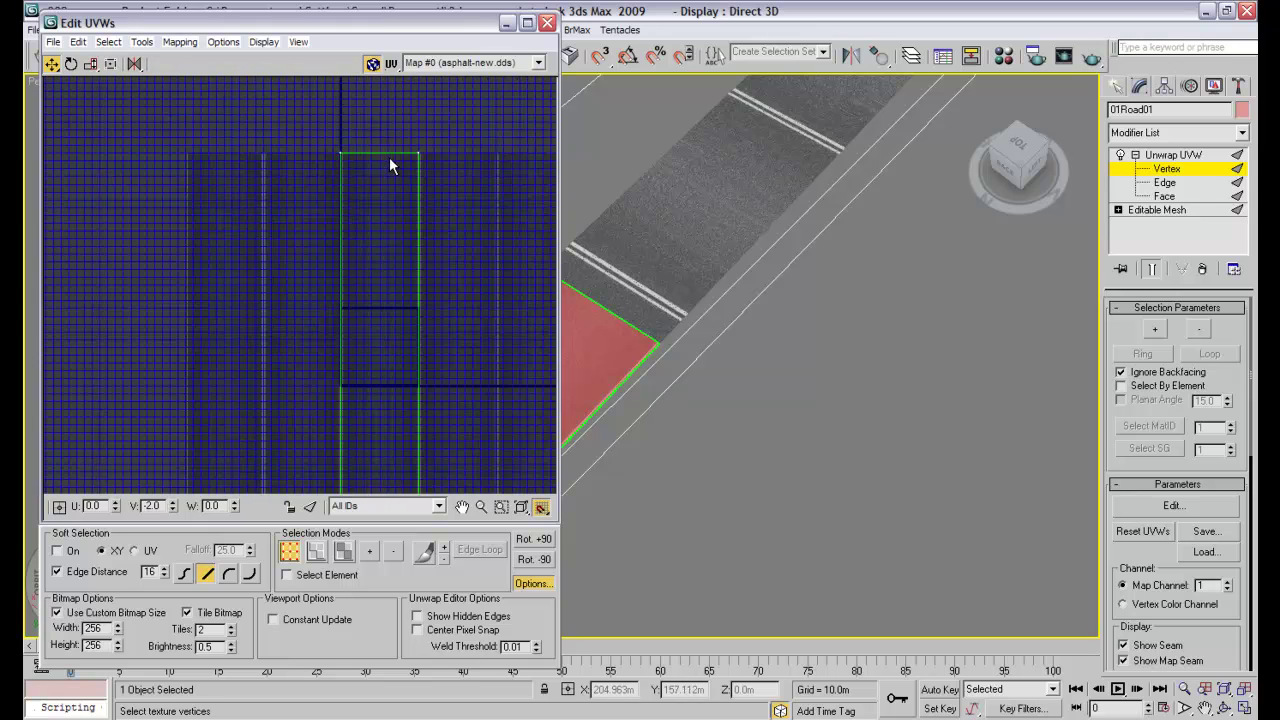
scroll(403, 262, down, 2)
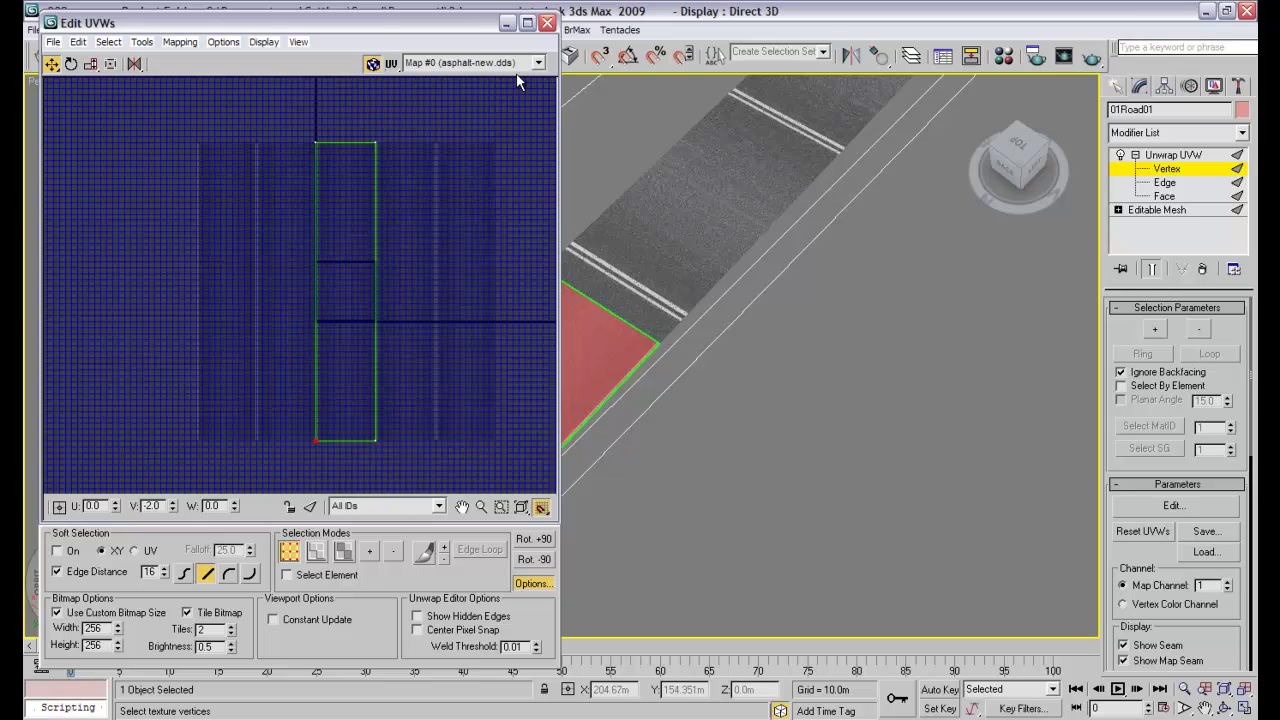
Close the UV editor and leave vertex selection to check the remapped road section in the perspective view.
click(547, 22)
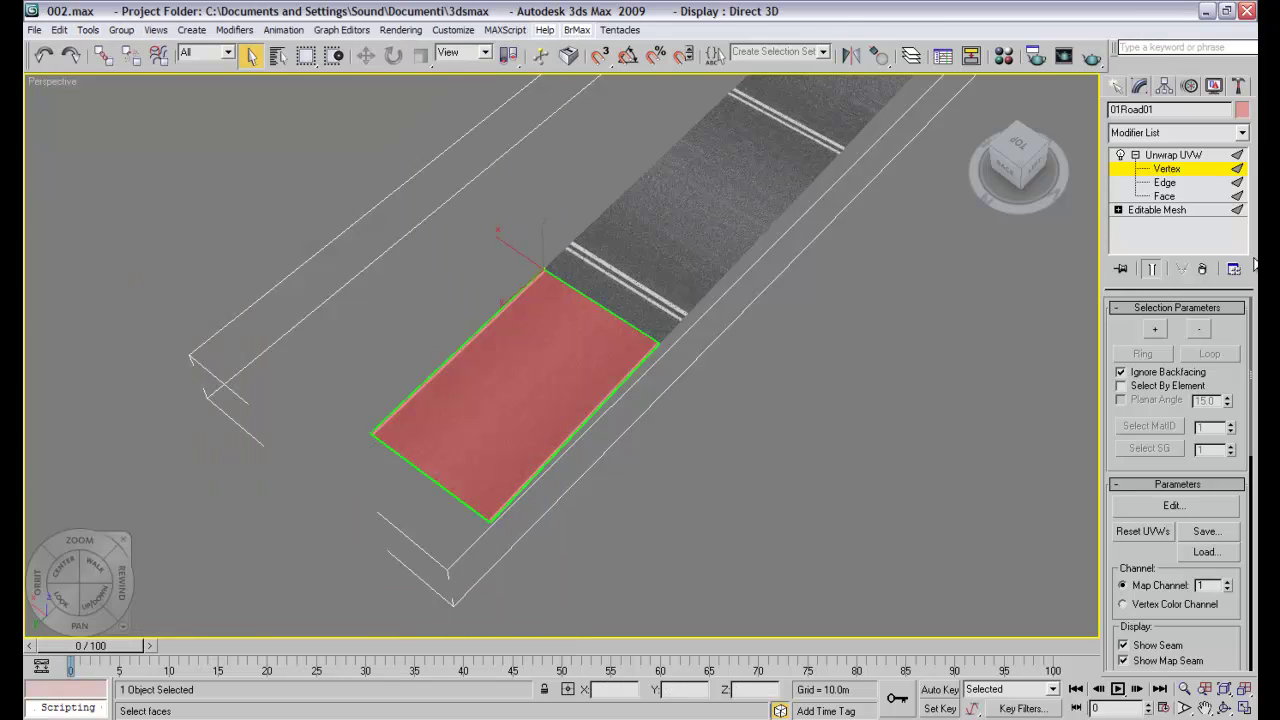
click(1165, 170)
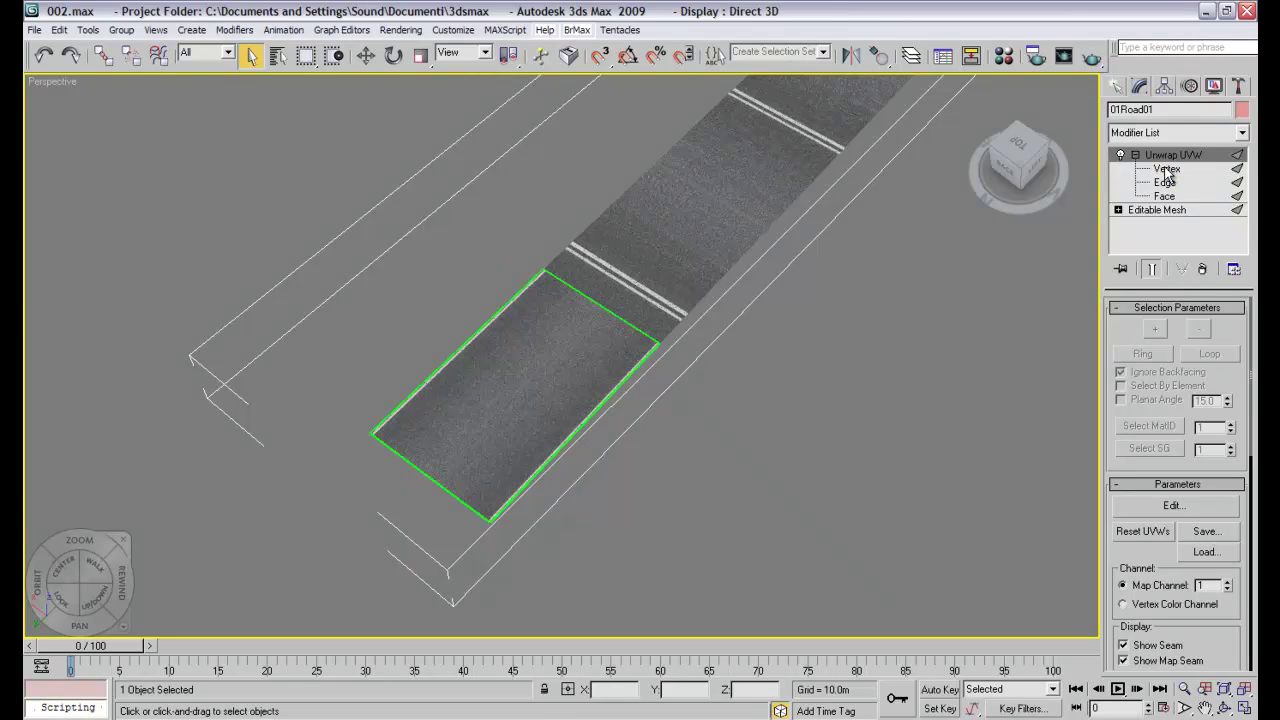
mouse_move(500, 363)
middle_down()
mouse_move(511, 357)
mouse_move(491, 351)
middle_up()
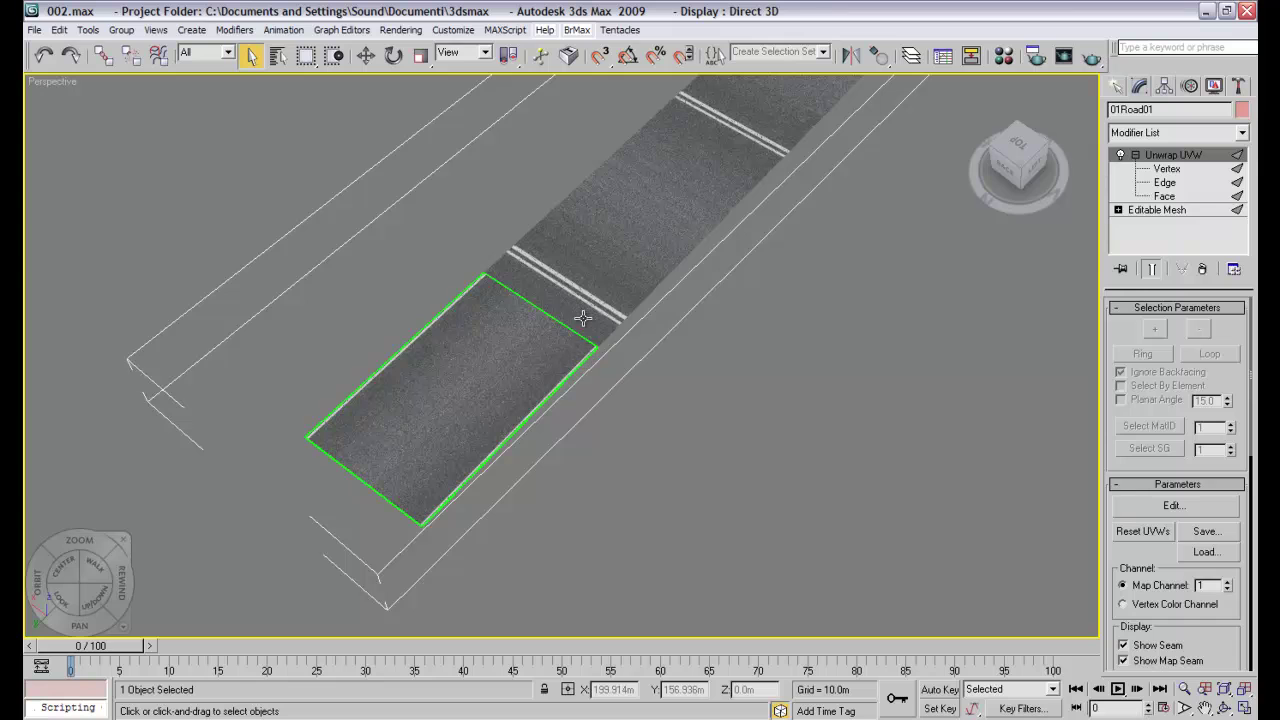
mouse_move(605, 300)
middle_down()
mouse_move(586, 317)
mouse_move(617, 313)
middle_up()
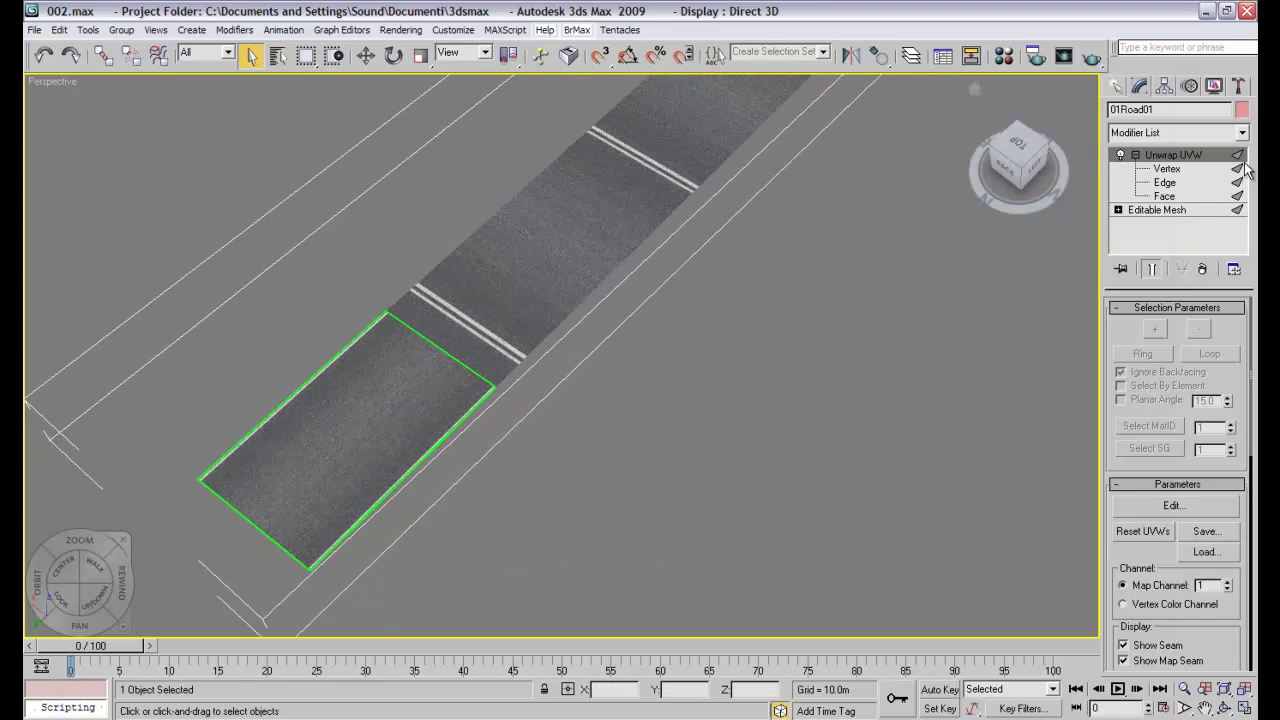
Collapse the road's entire modifier stack, including Unwrap UVW, into the editable mesh.
right_click(1178, 163)
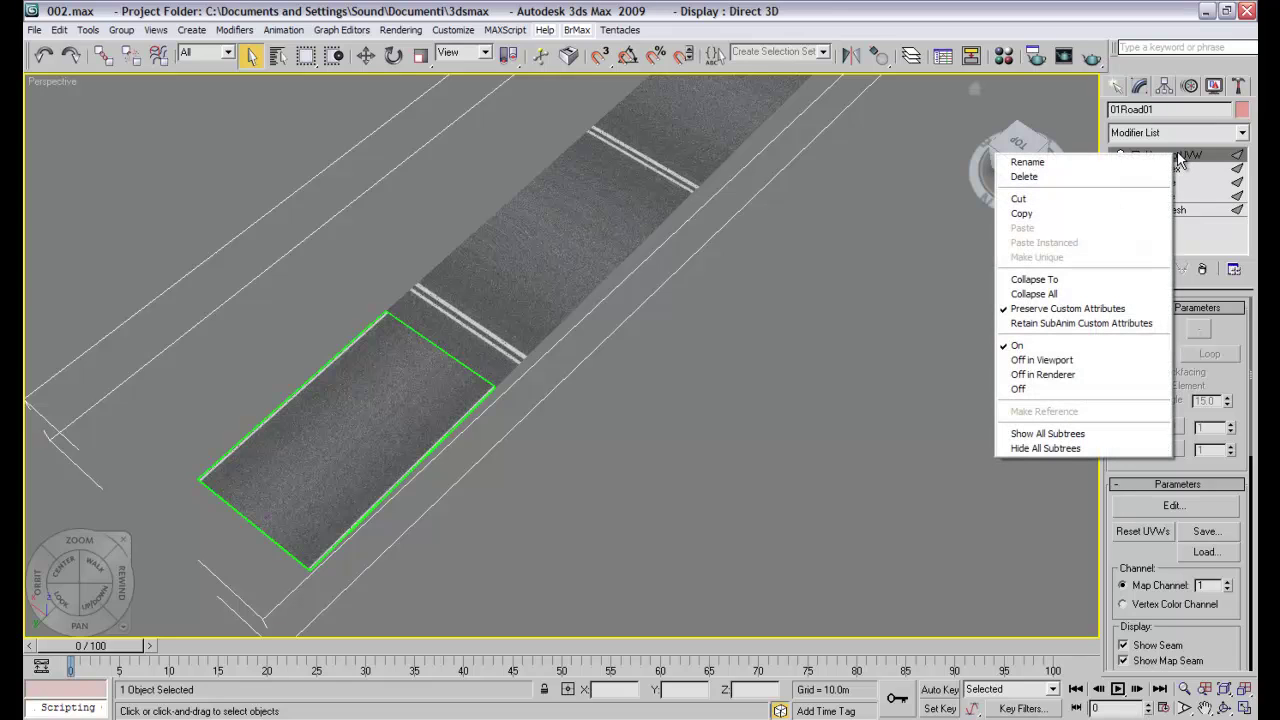
click(1081, 295)
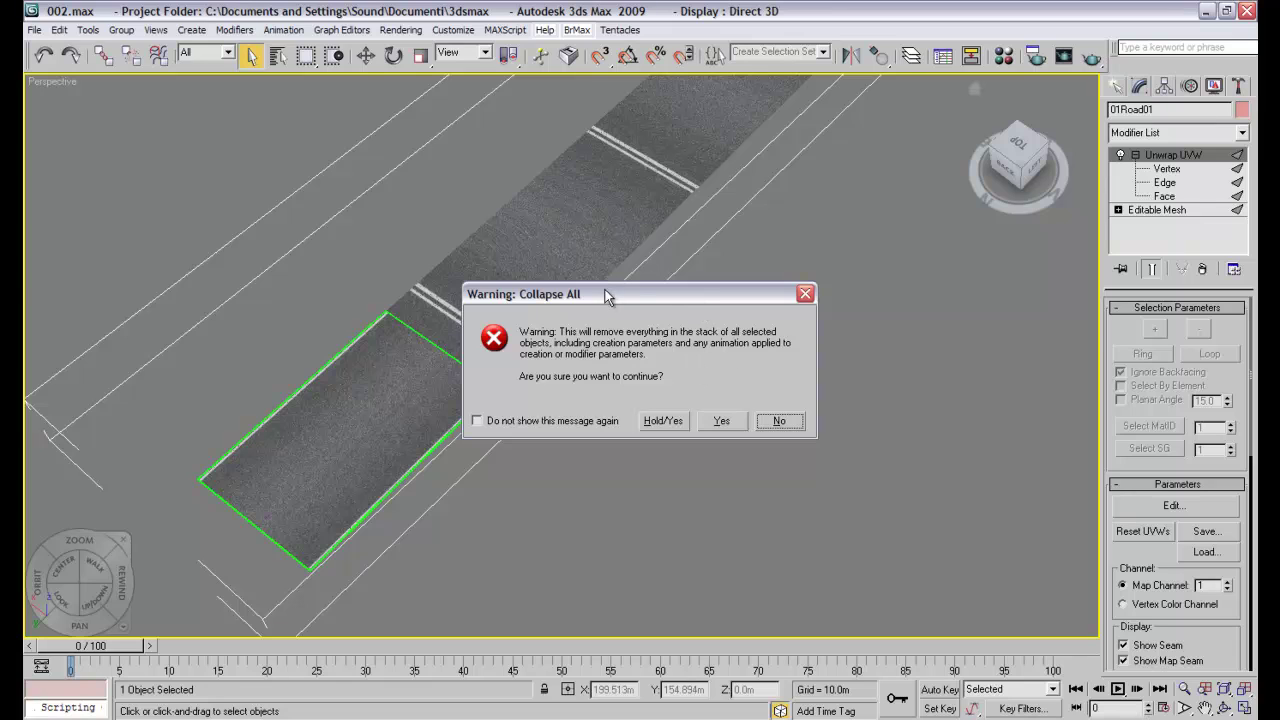
drag(602, 294, 612, 258)
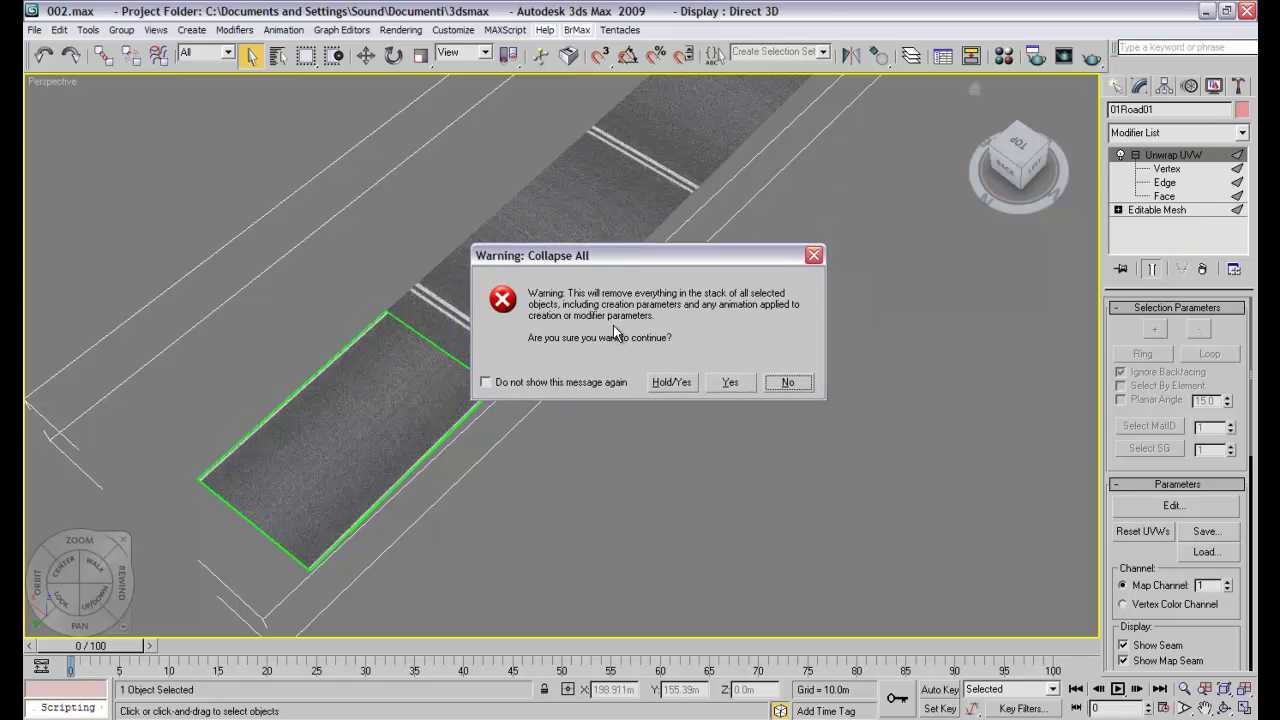
click(727, 384)
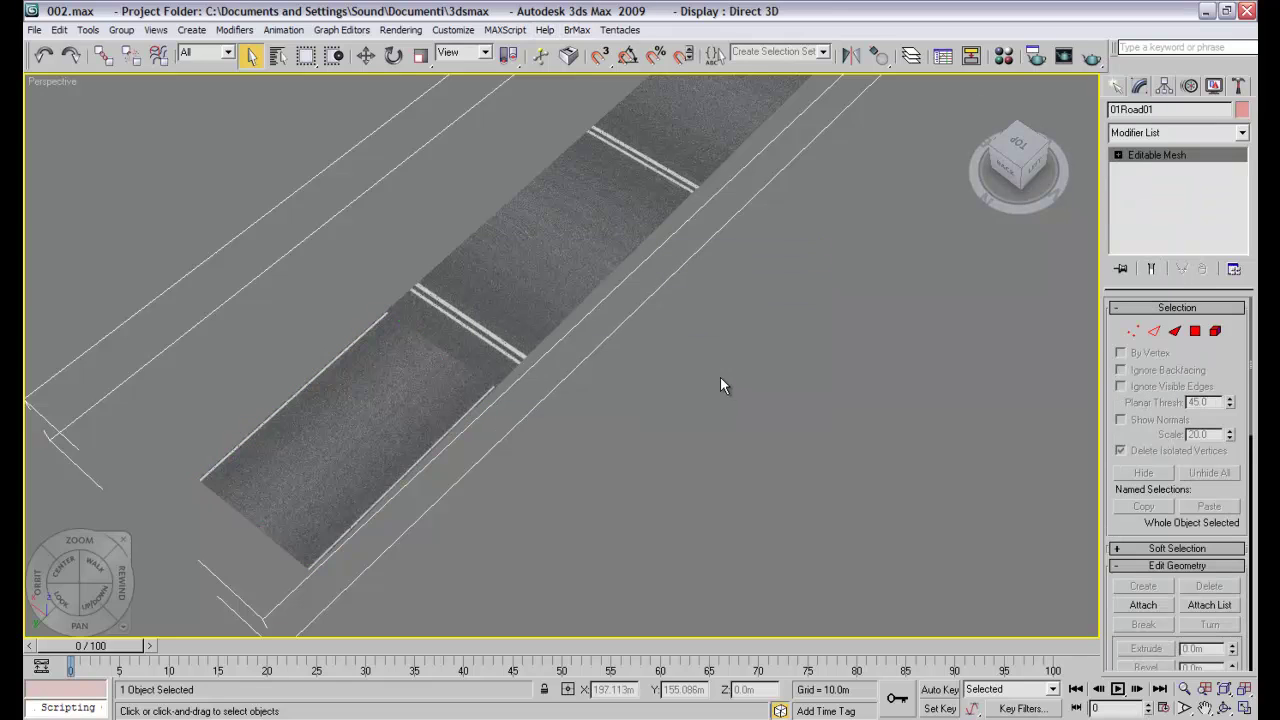